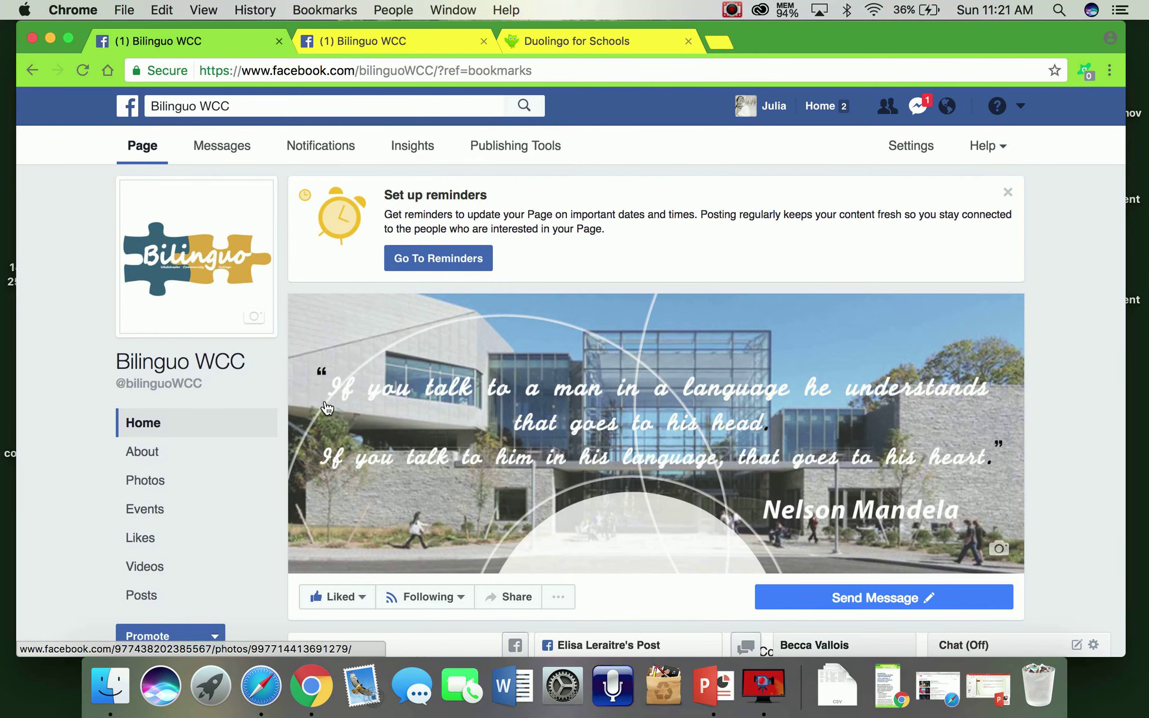
# Look through the Bilinguo WCC page's weekly activity, upcoming events and published posts, including the Bilinguo Workshop event.
pyautogui.scroll(-7, 325, 400)
pyautogui.scroll(-18, 325, 400)
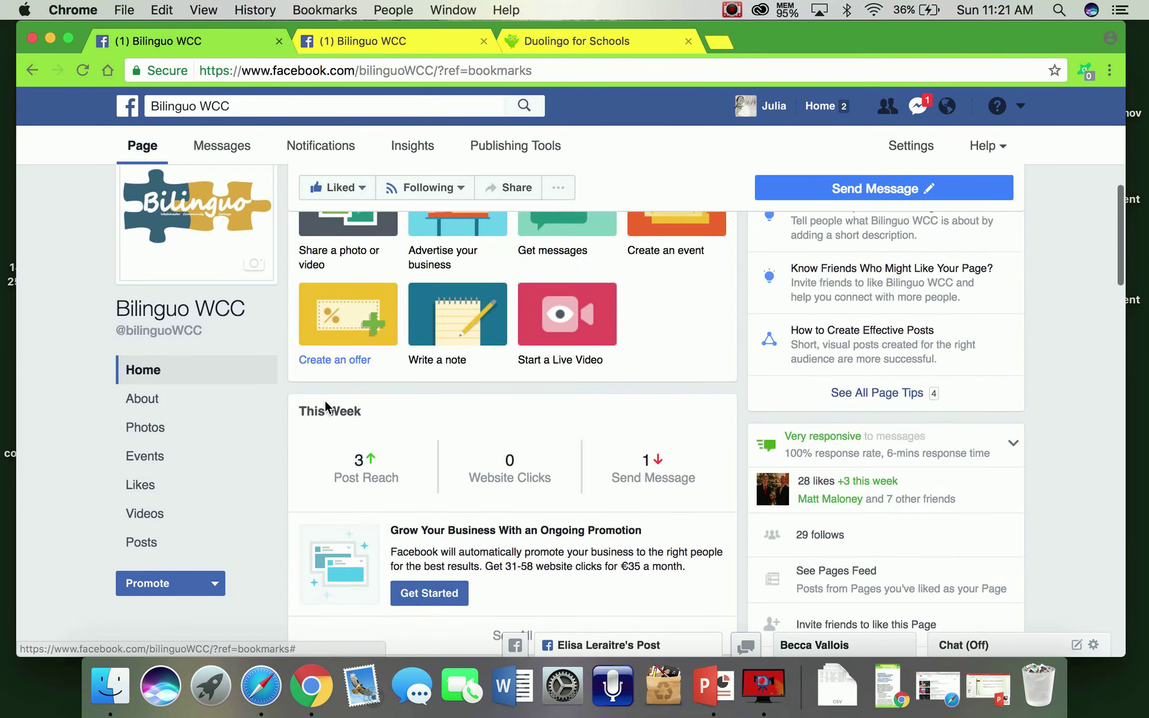
pyautogui.scroll(-6, 326, 408)
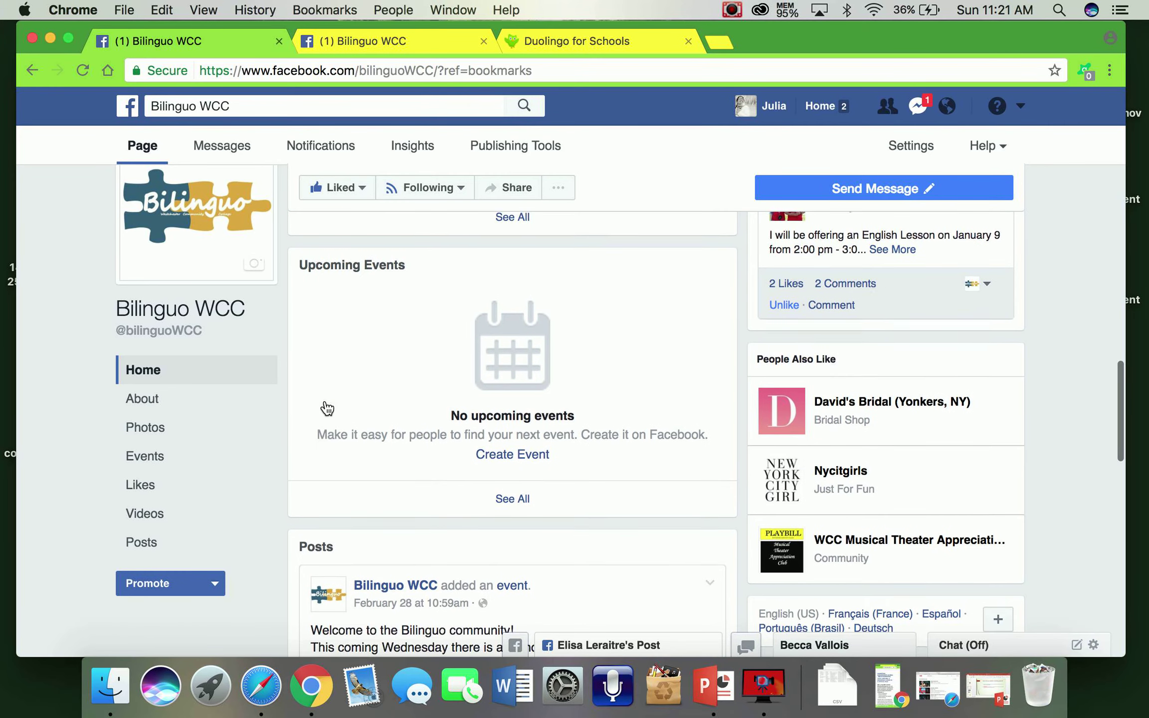
pyautogui.scroll(-5, 326, 407)
pyautogui.scroll(-5, 325, 400)
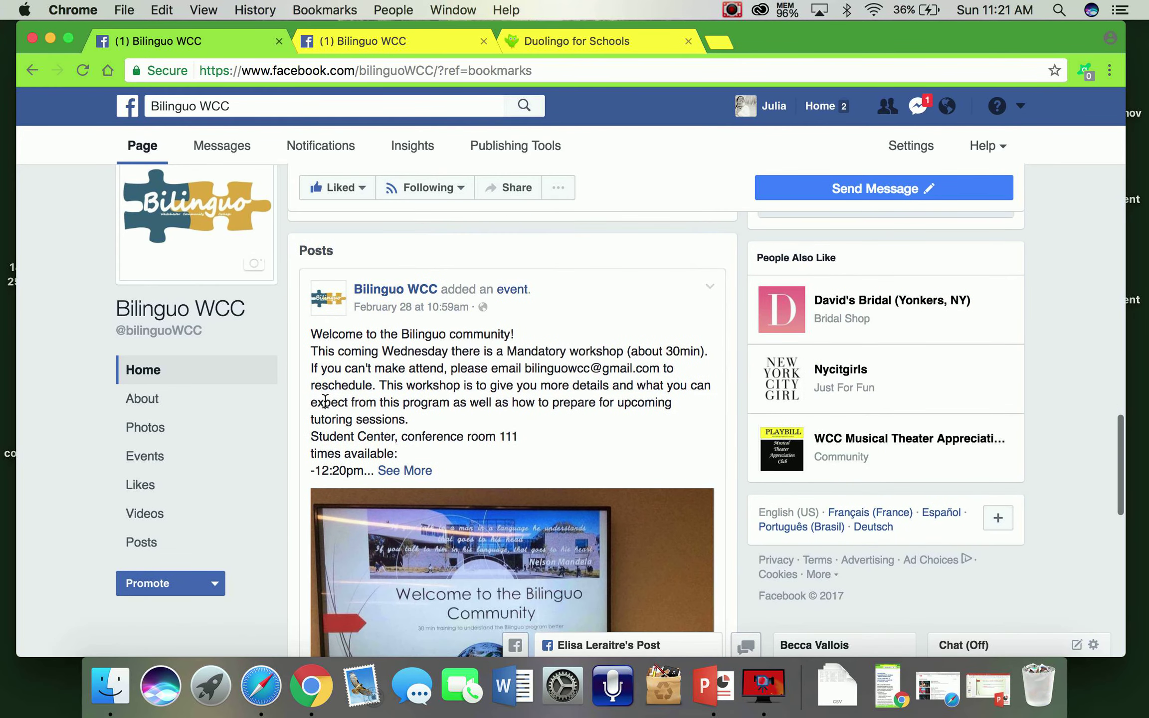
pyautogui.scroll(-5, 325, 400)
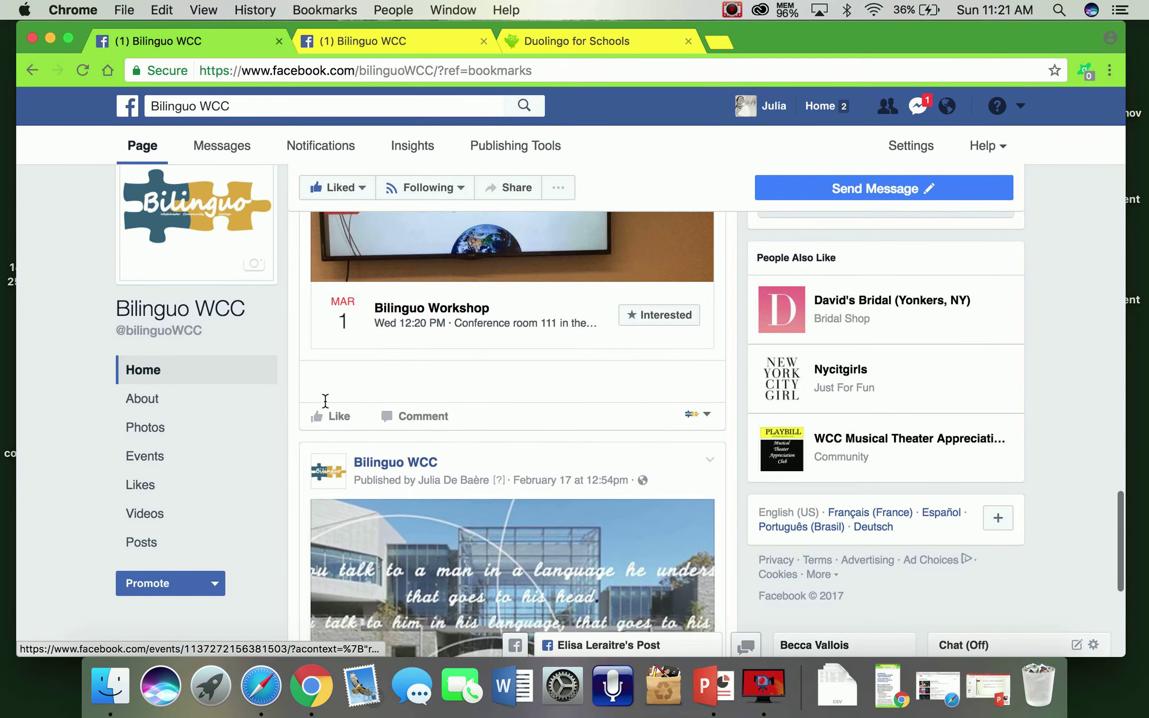
pyautogui.scroll(15, 326, 401)
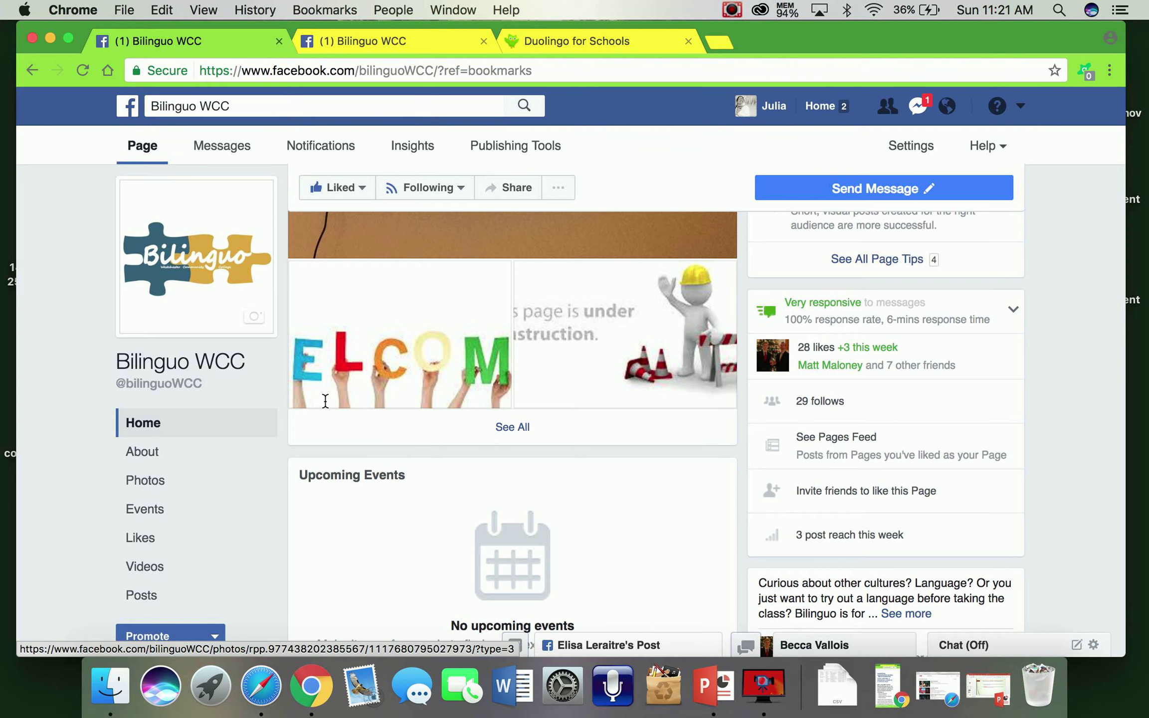
# Switch to the Bilinguo WCC closed group and browse its discussion feed, including the private french event post.
pyautogui.click(380, 38)
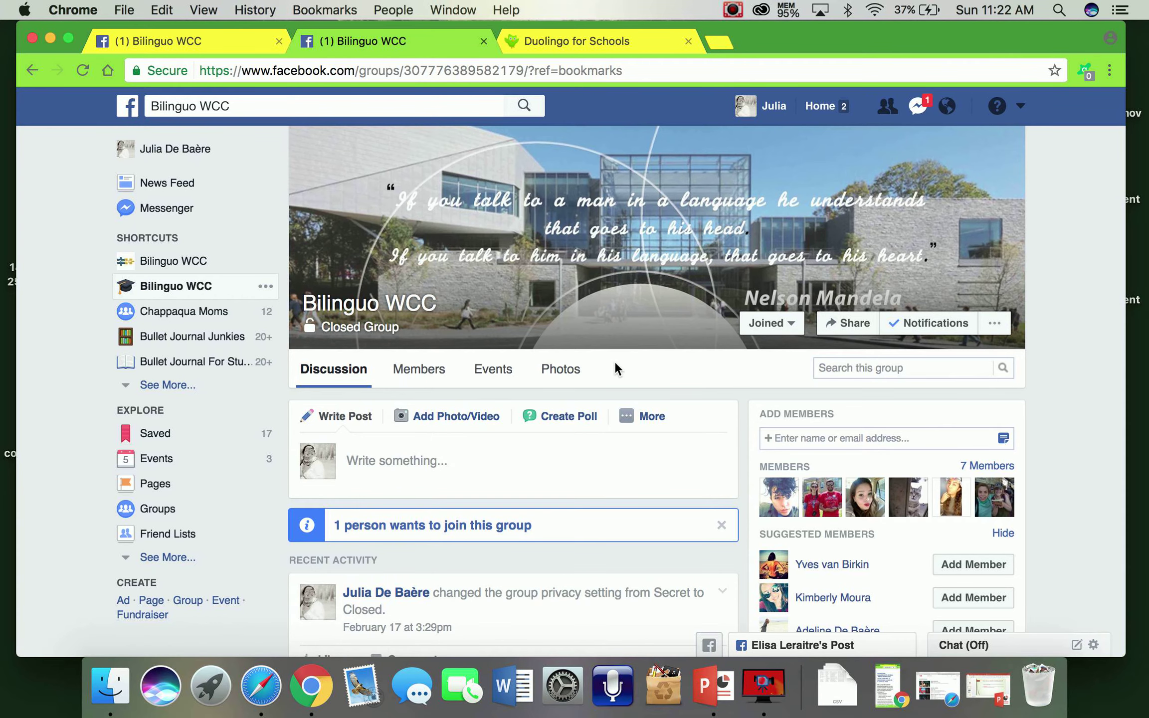
pyautogui.scroll(-3, 614, 362)
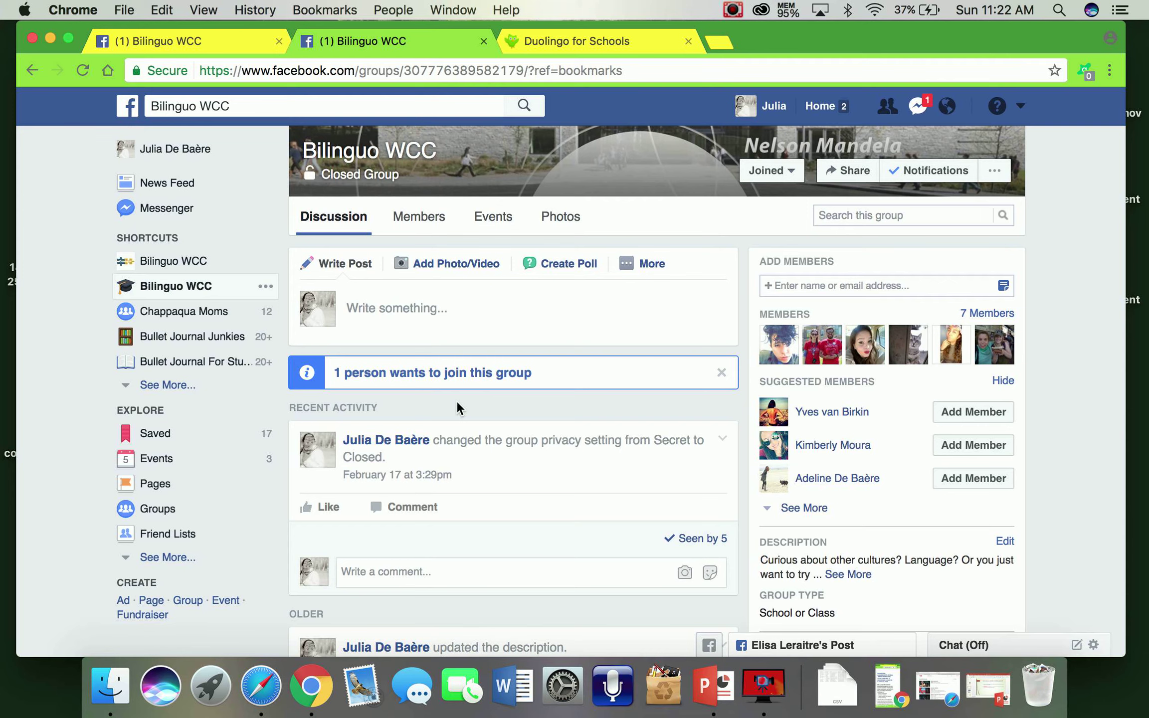
pyautogui.scroll(-15, 456, 400)
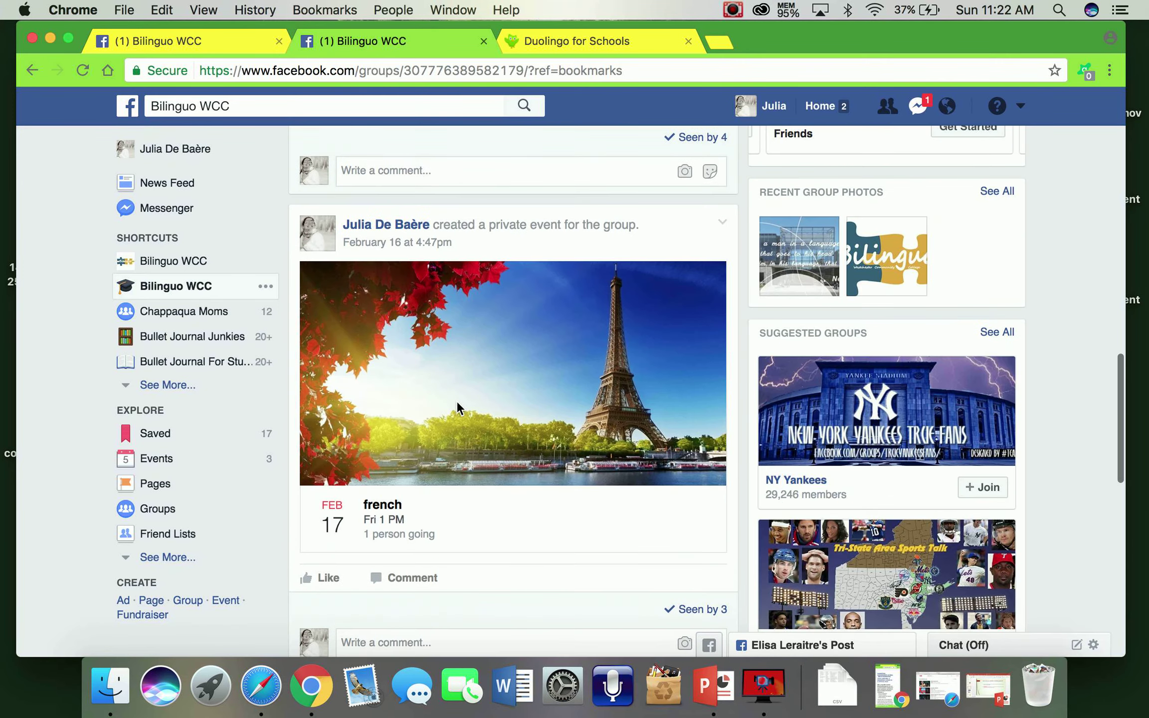
pyautogui.scroll(1, 456, 401)
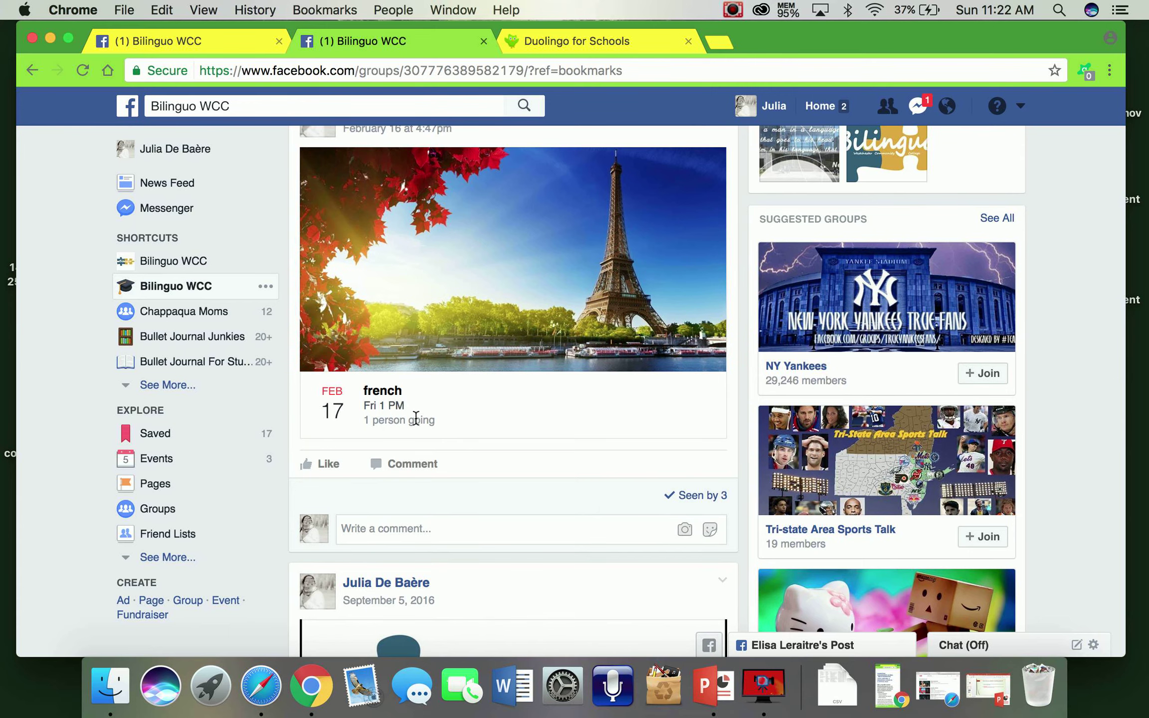
pyautogui.scroll(2, 493, 319)
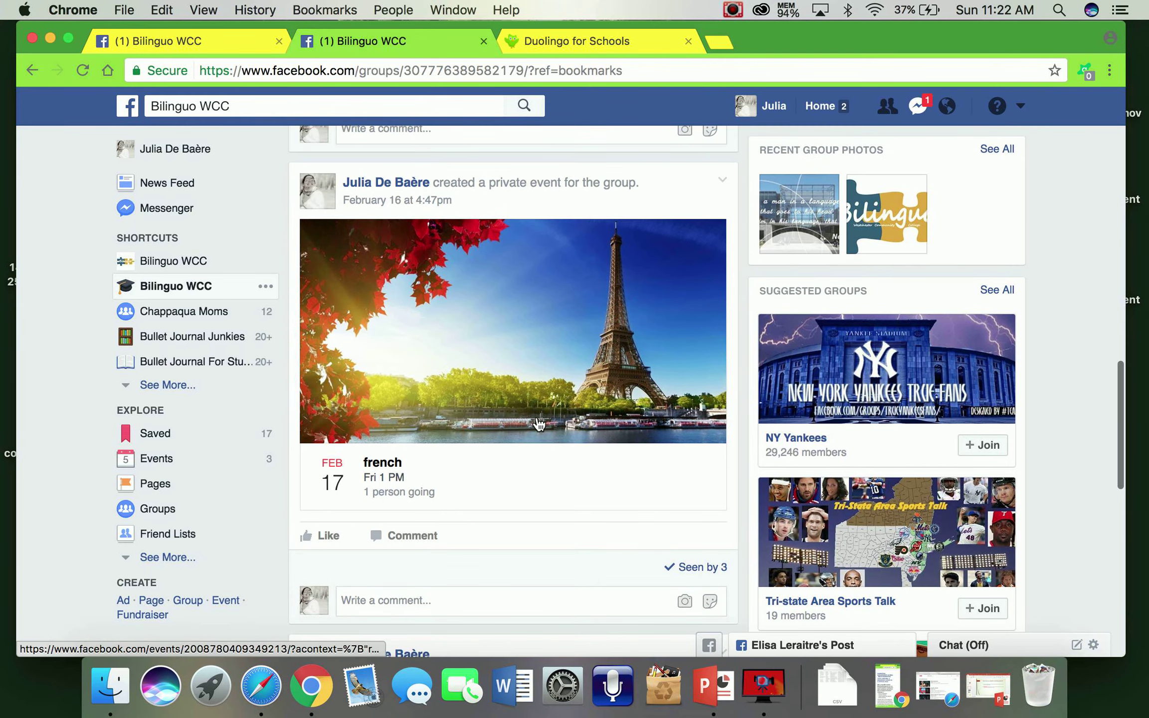
pyautogui.scroll(15, 508, 351)
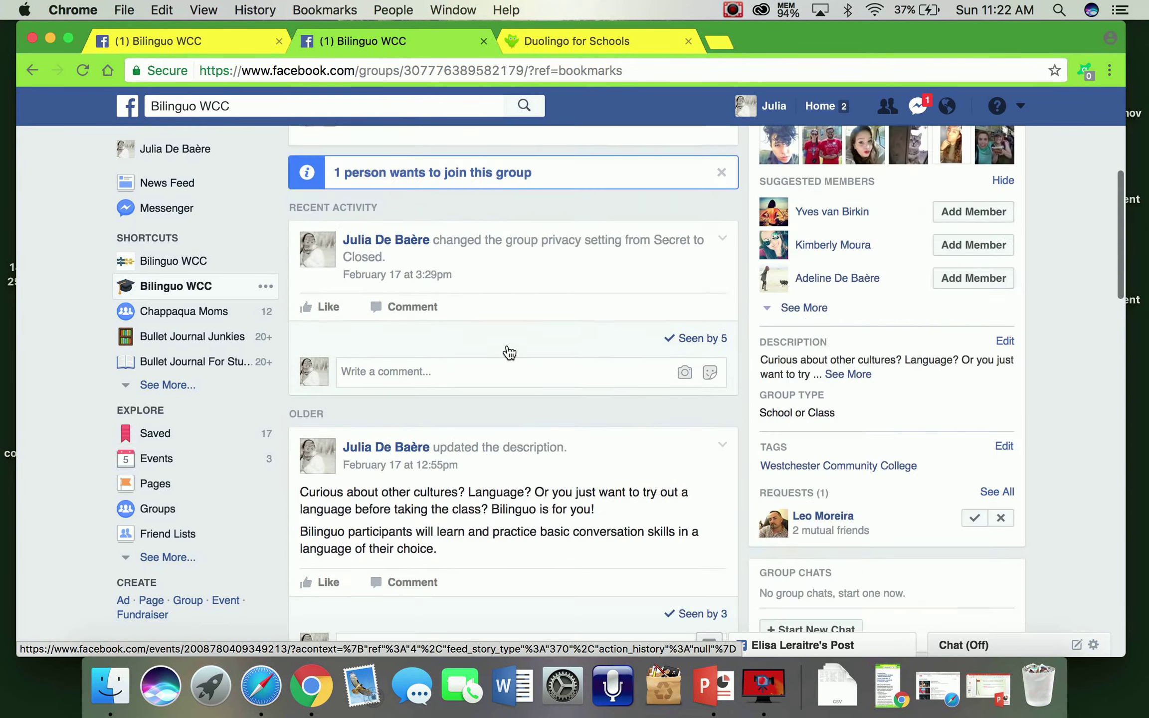
# Show the group's additional post types, including Create Event, and look over the feed down to the event post.
pyautogui.click(647, 418)
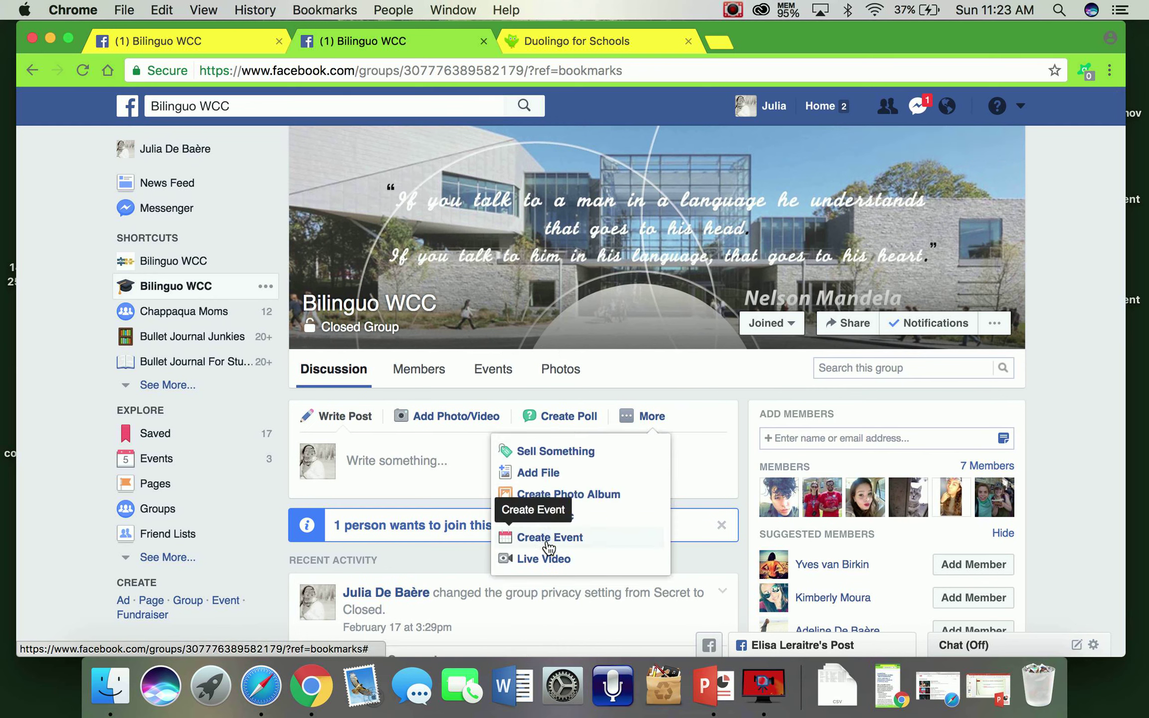
pyautogui.scroll(-10, 551, 544)
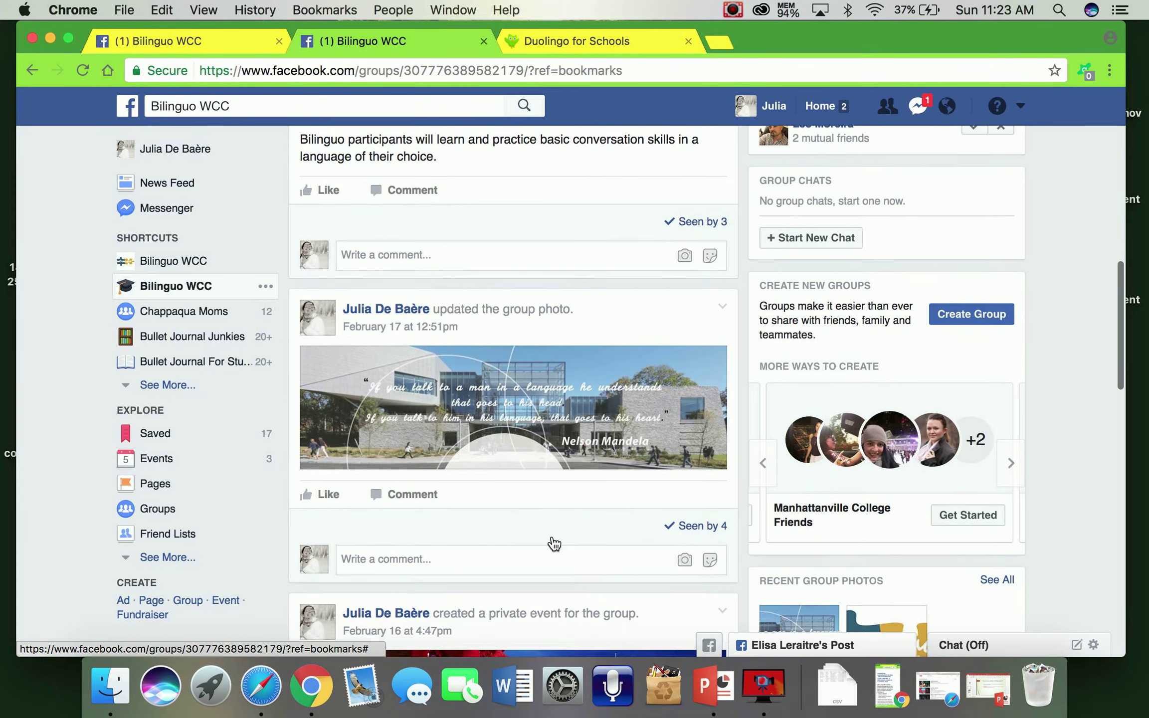
pyautogui.scroll(-5, 553, 544)
pyautogui.scroll(20, 524, 483)
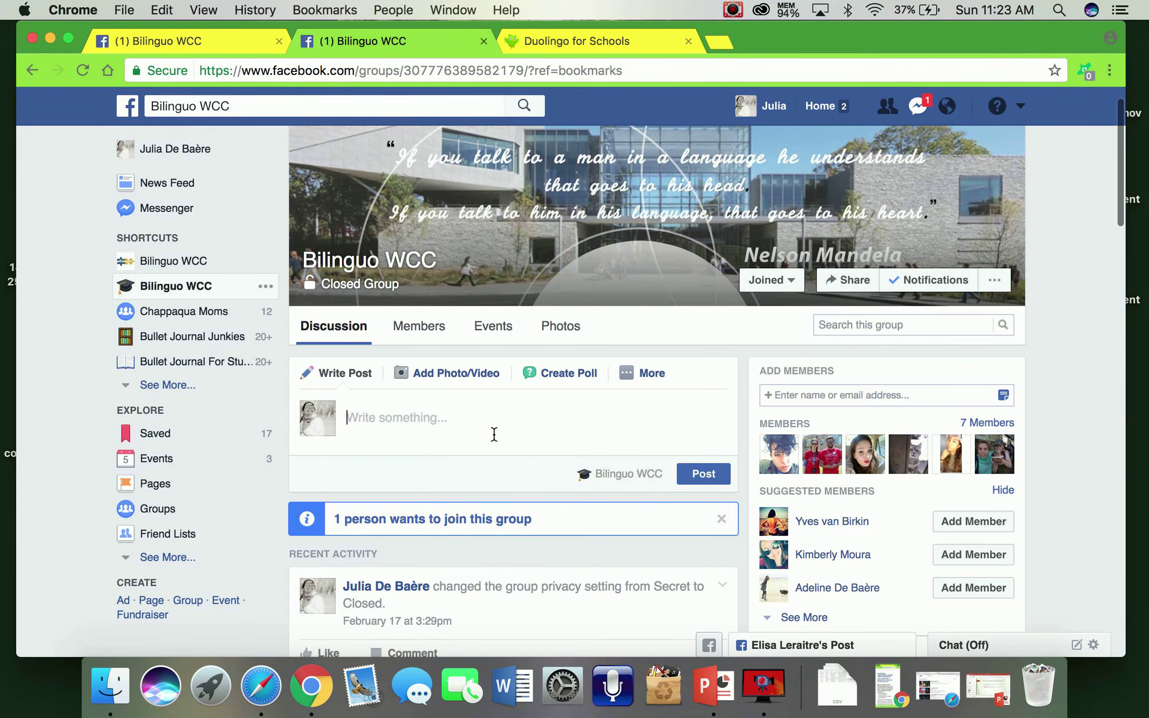
# Open the french event from the group's discussion feed and review its date, time, location and description.
pyautogui.scroll(-10, 494, 429)
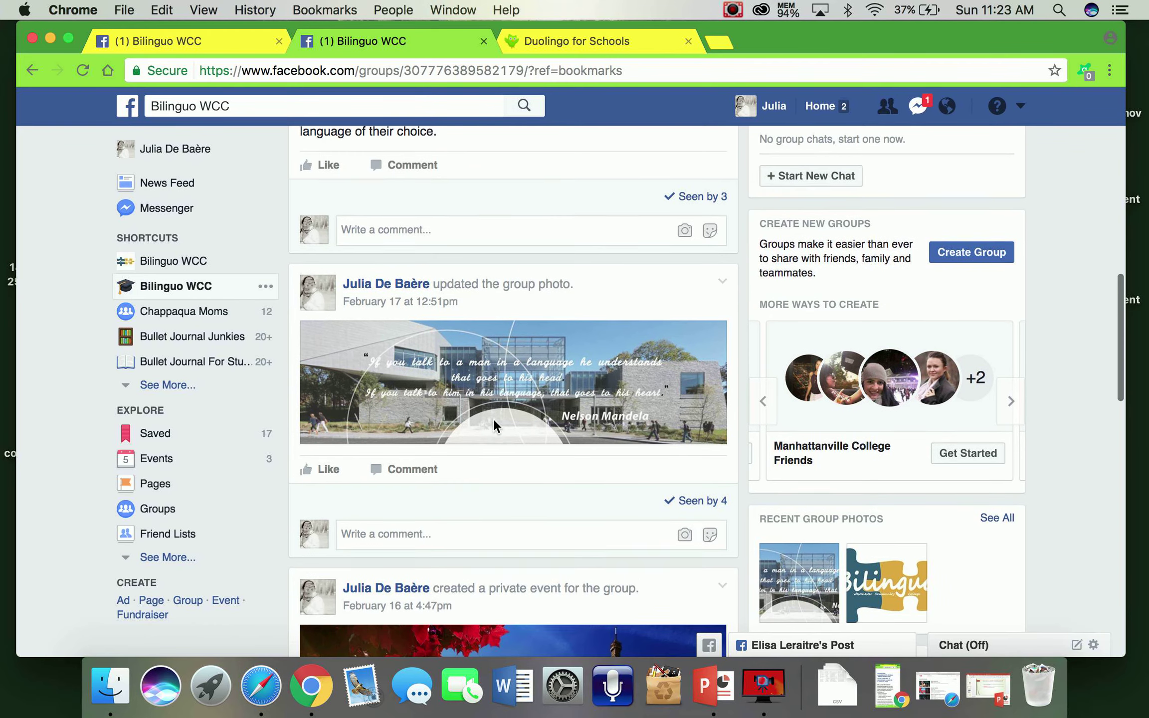
pyautogui.scroll(-10, 493, 425)
pyautogui.scroll(2, 495, 419)
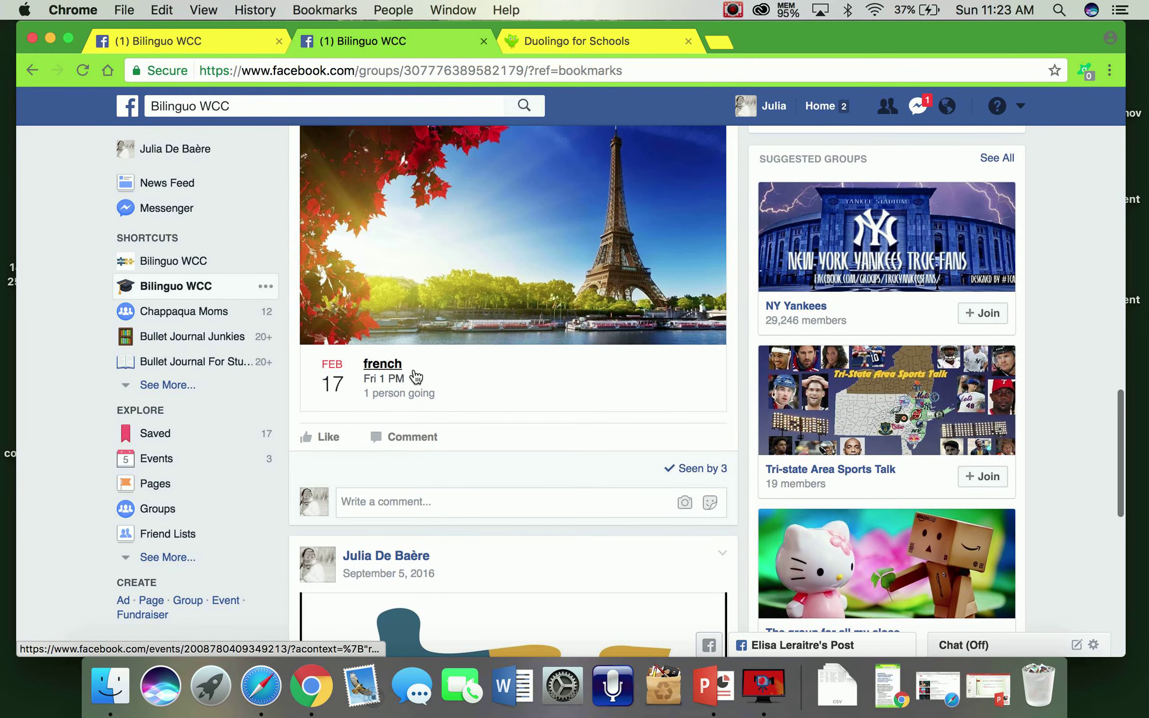
pyautogui.click(414, 373)
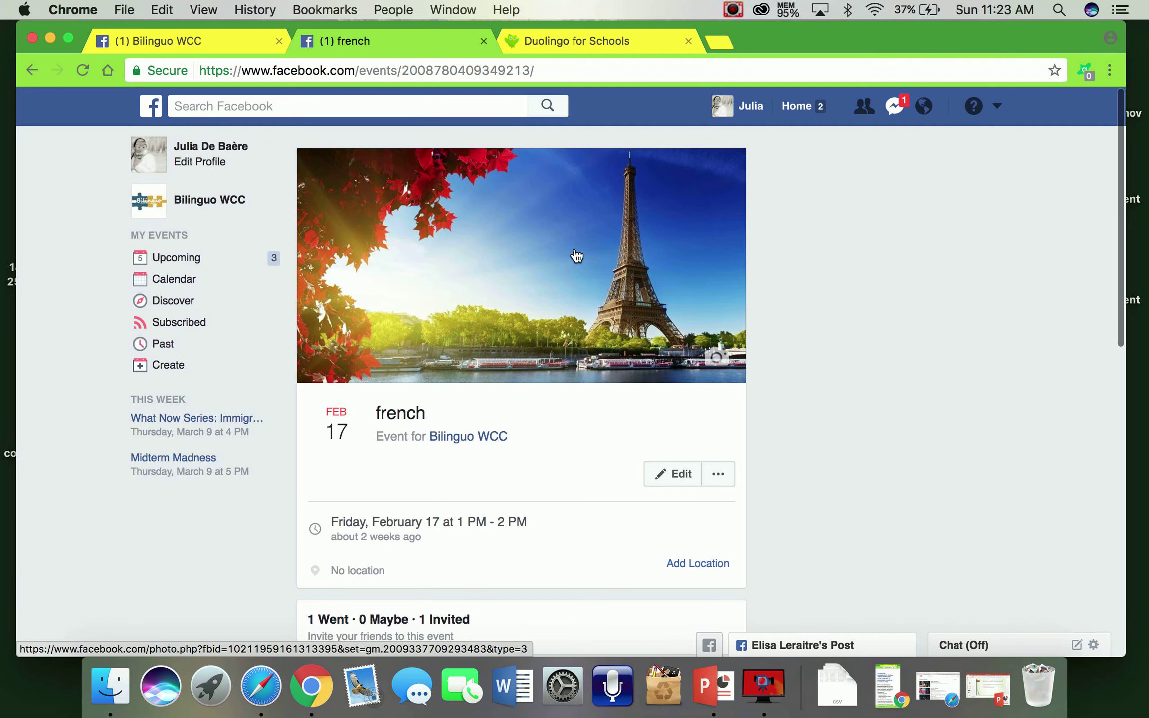
pyautogui.scroll(-3, 562, 443)
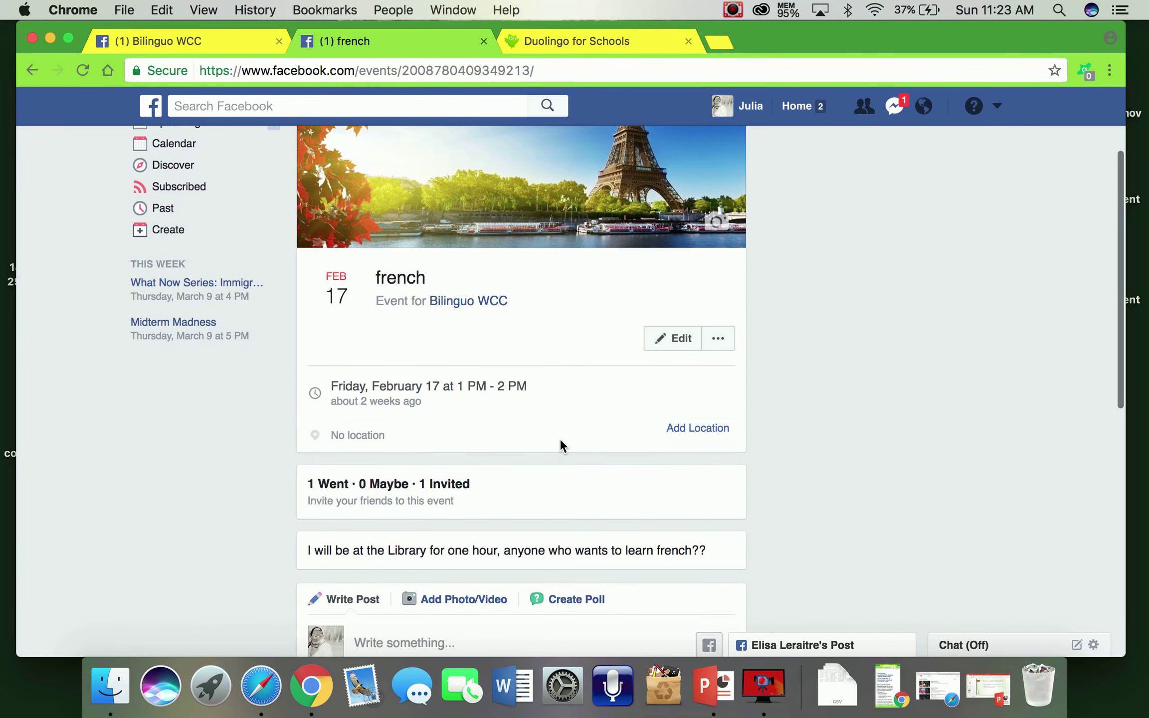
pyautogui.scroll(-3, 379, 284)
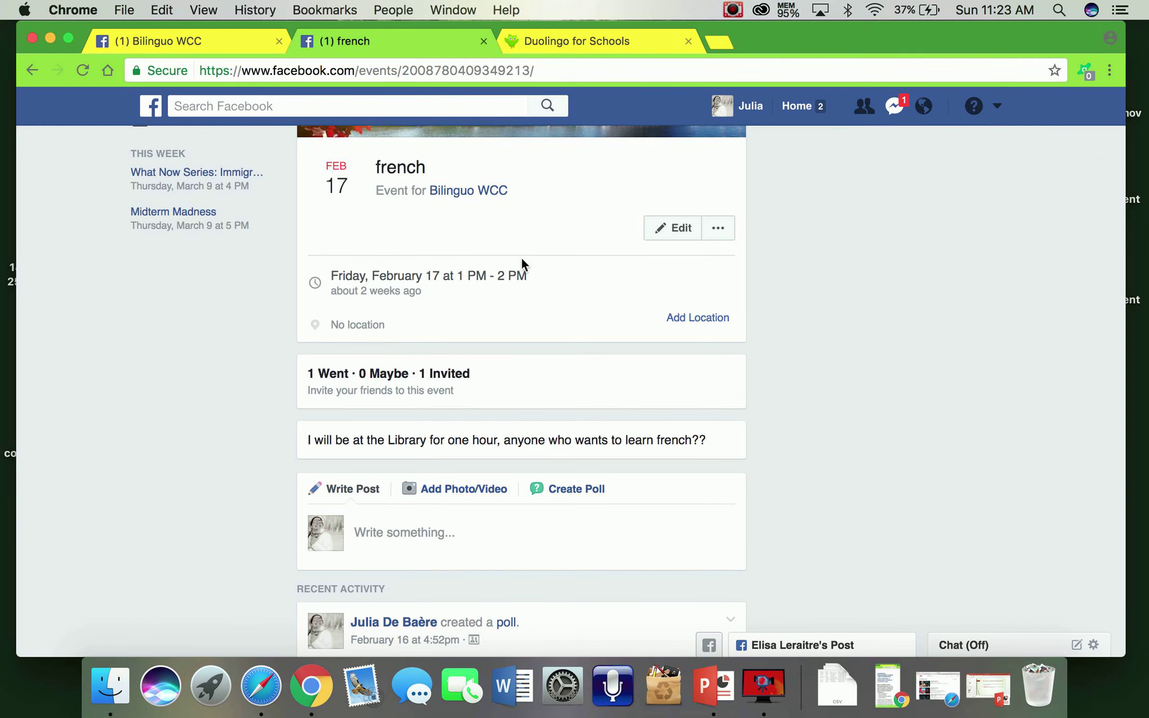
pyautogui.scroll(-3, 444, 324)
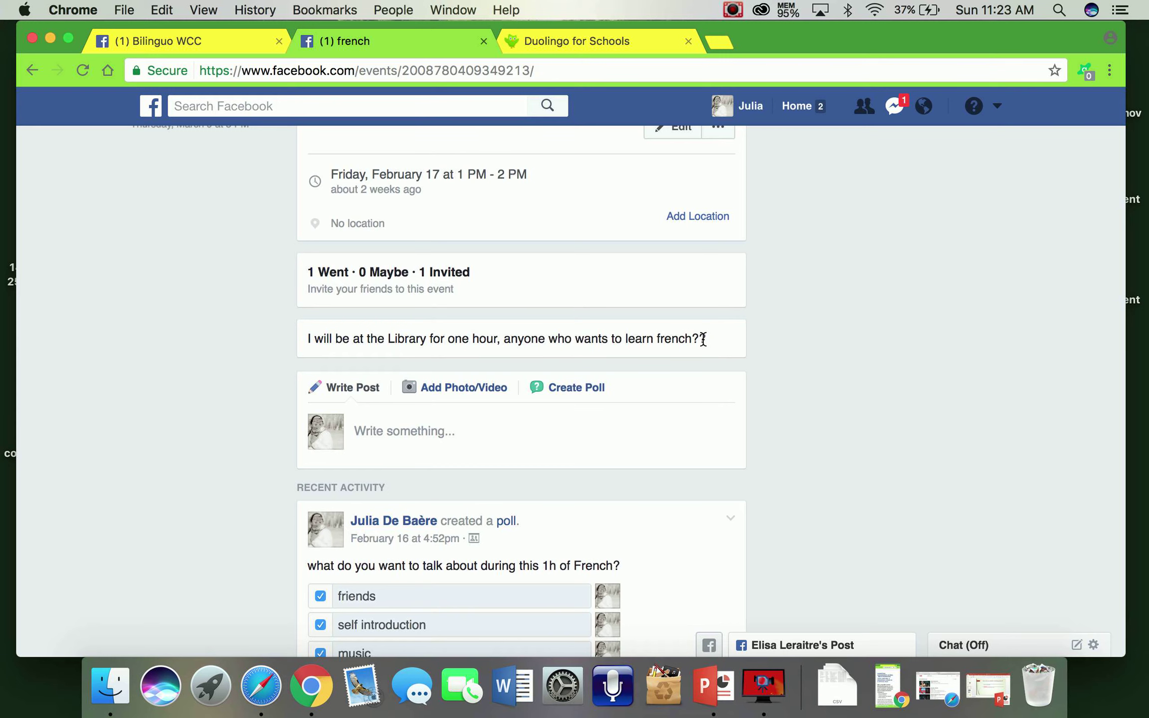
pyautogui.scroll(5, 703, 339)
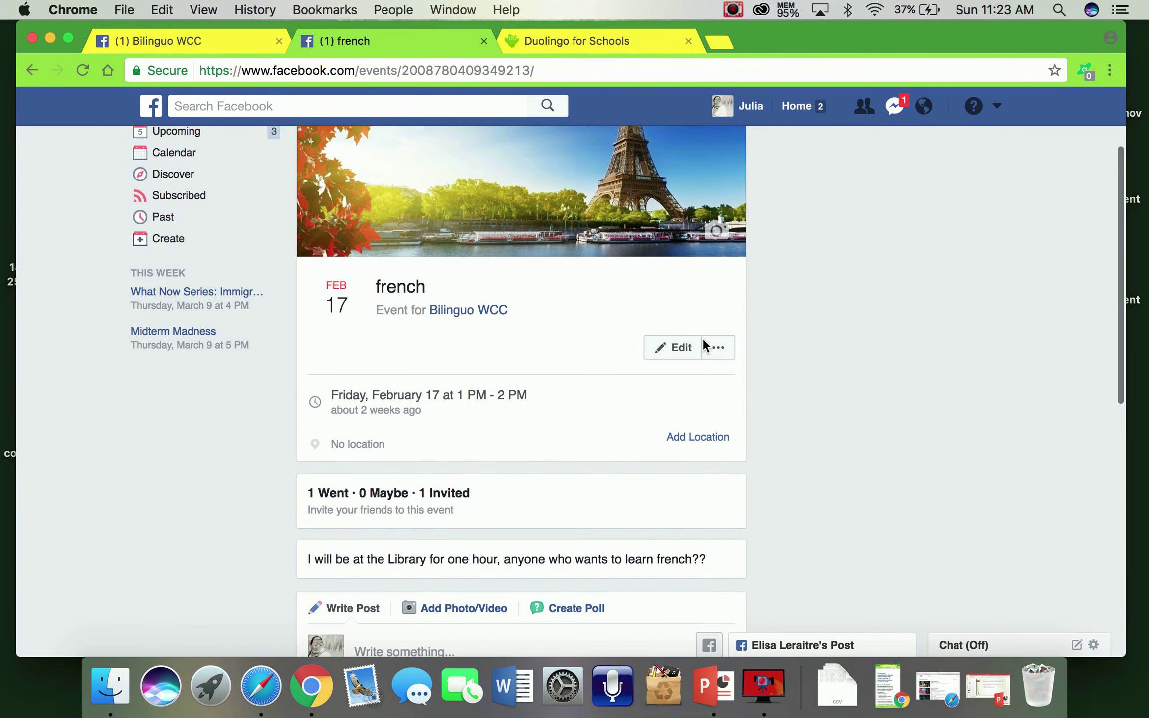
# Open the french event for editing, review its photo, name, schedule, description and posting settings, and close it without saving.
pyautogui.click(668, 355)
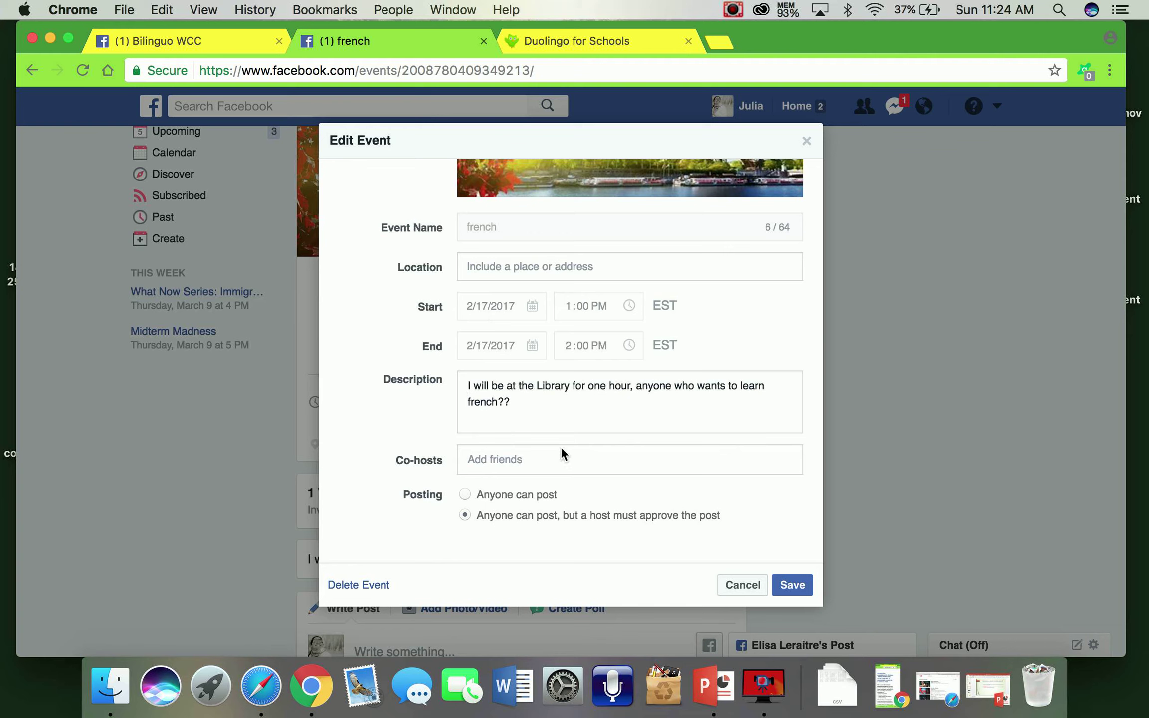
pyautogui.scroll(5, 545, 454)
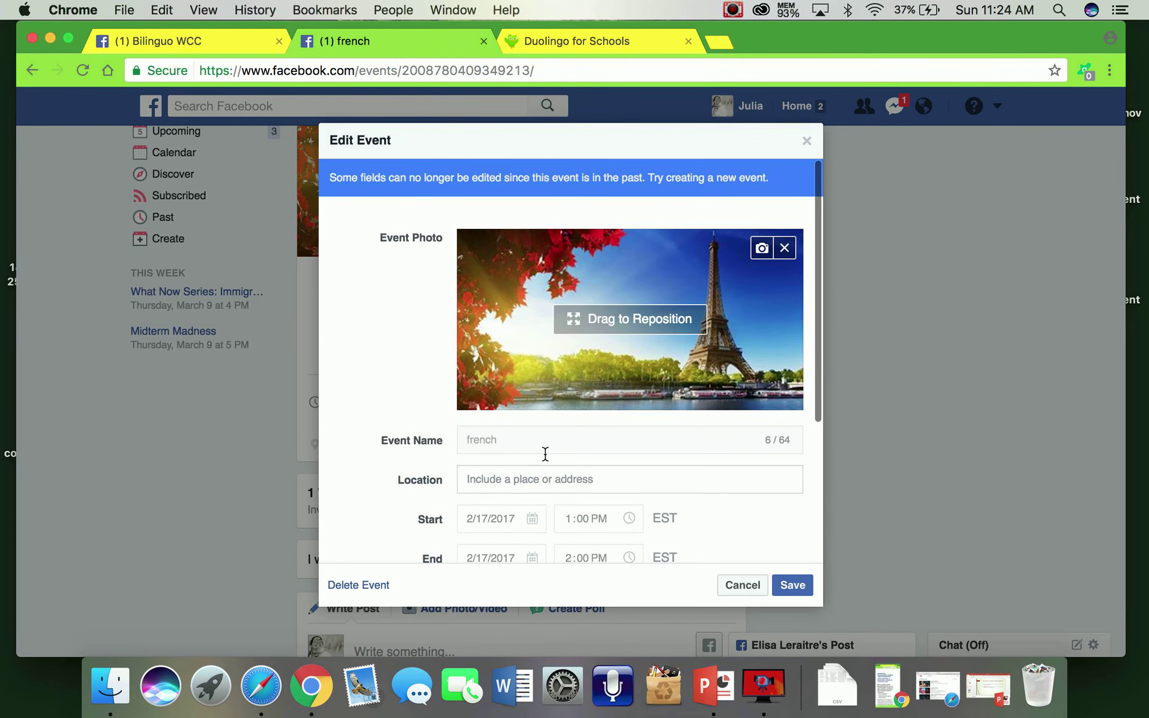
pyautogui.scroll(-3, 545, 454)
pyautogui.scroll(3, 545, 454)
pyautogui.click(744, 584)
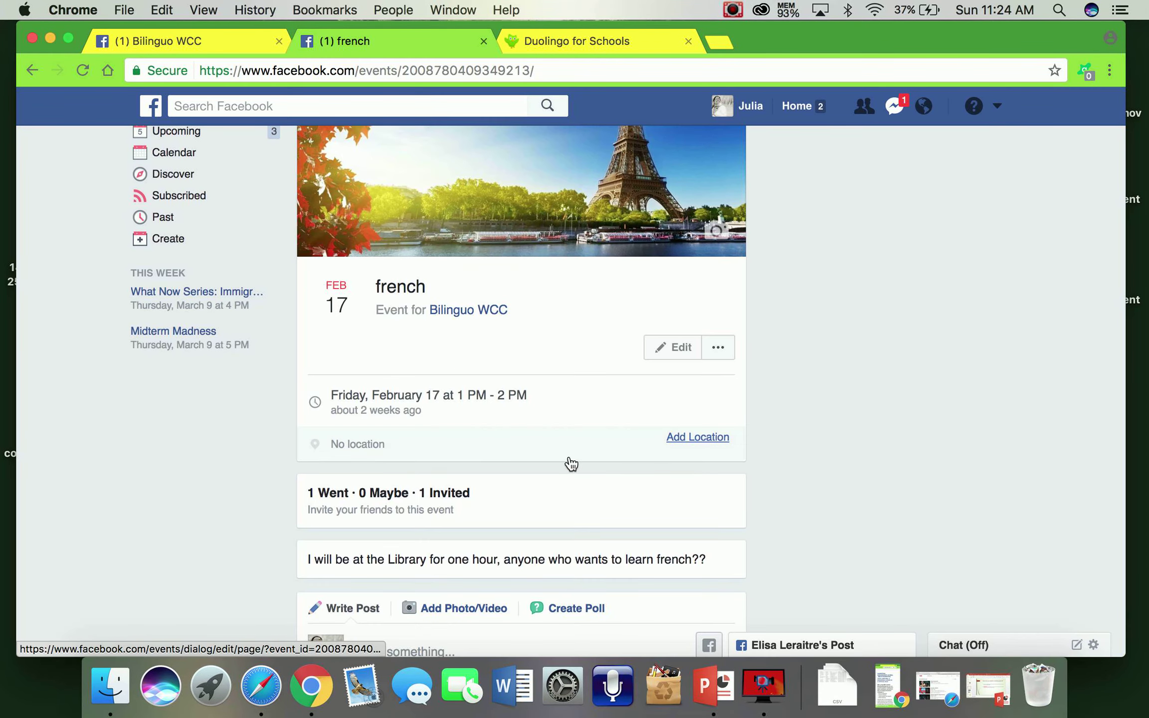
# Examine the poll about French conversation topics in the event's recent activity, including its answer options and comment.
pyautogui.scroll(-5, 570, 463)
pyautogui.scroll(-5, 571, 464)
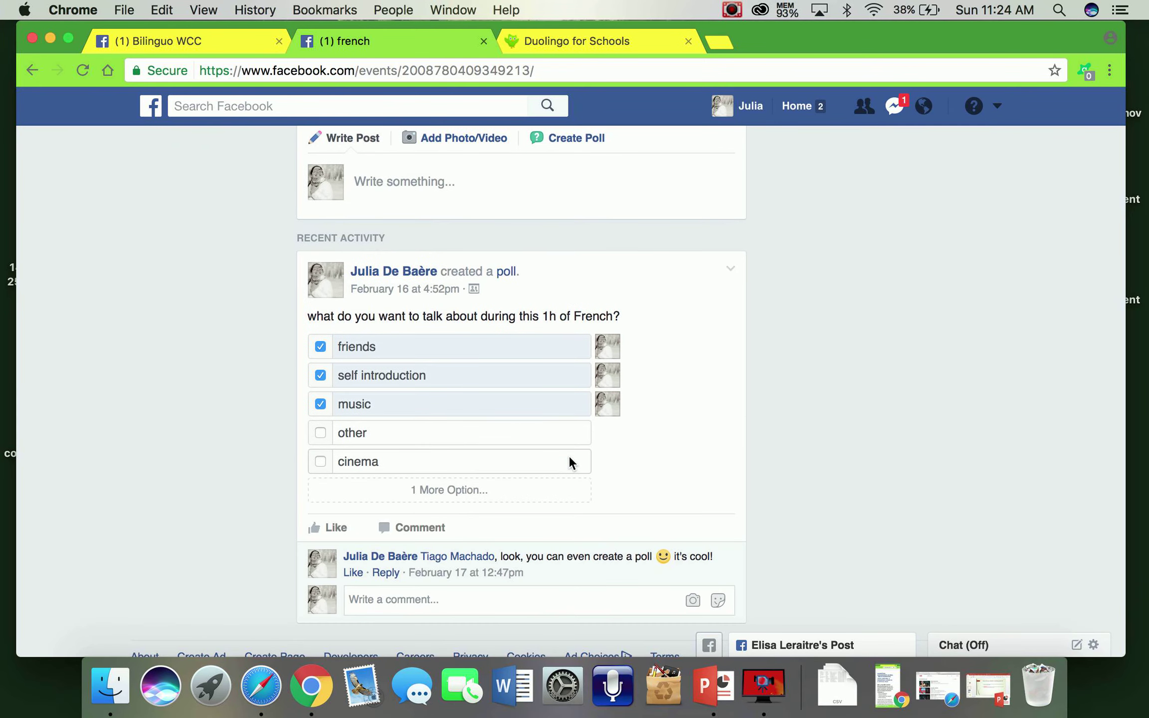
pyautogui.scroll(3, 569, 461)
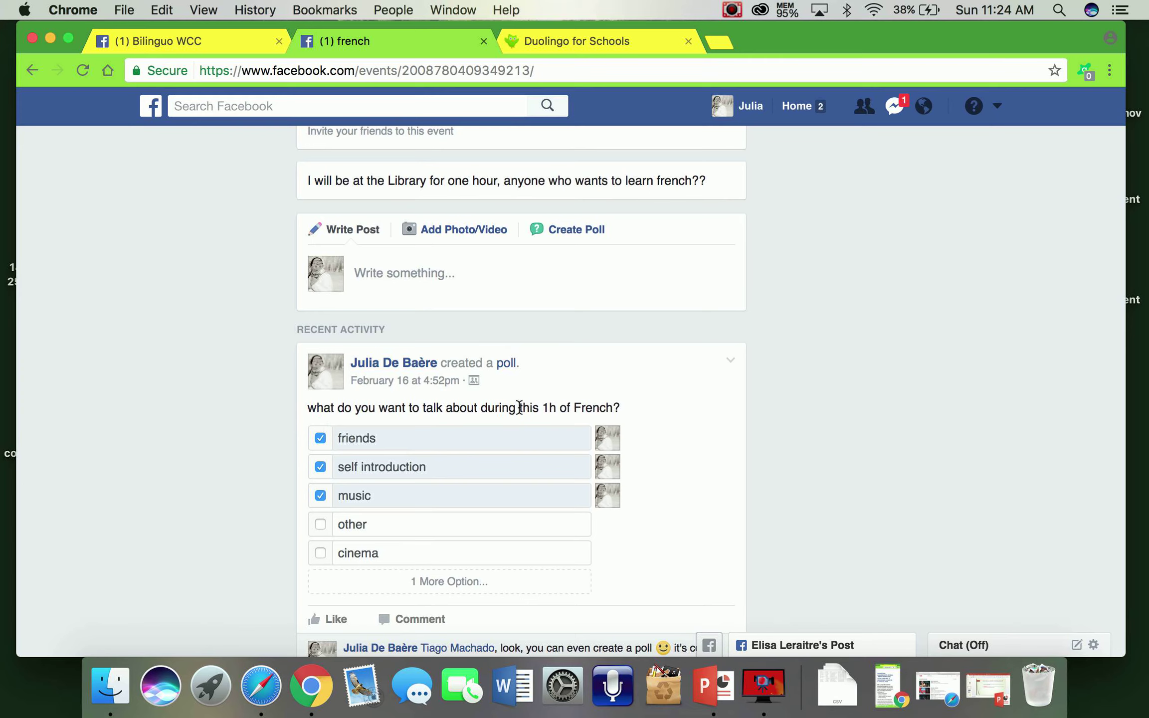
pyautogui.scroll(-3, 497, 442)
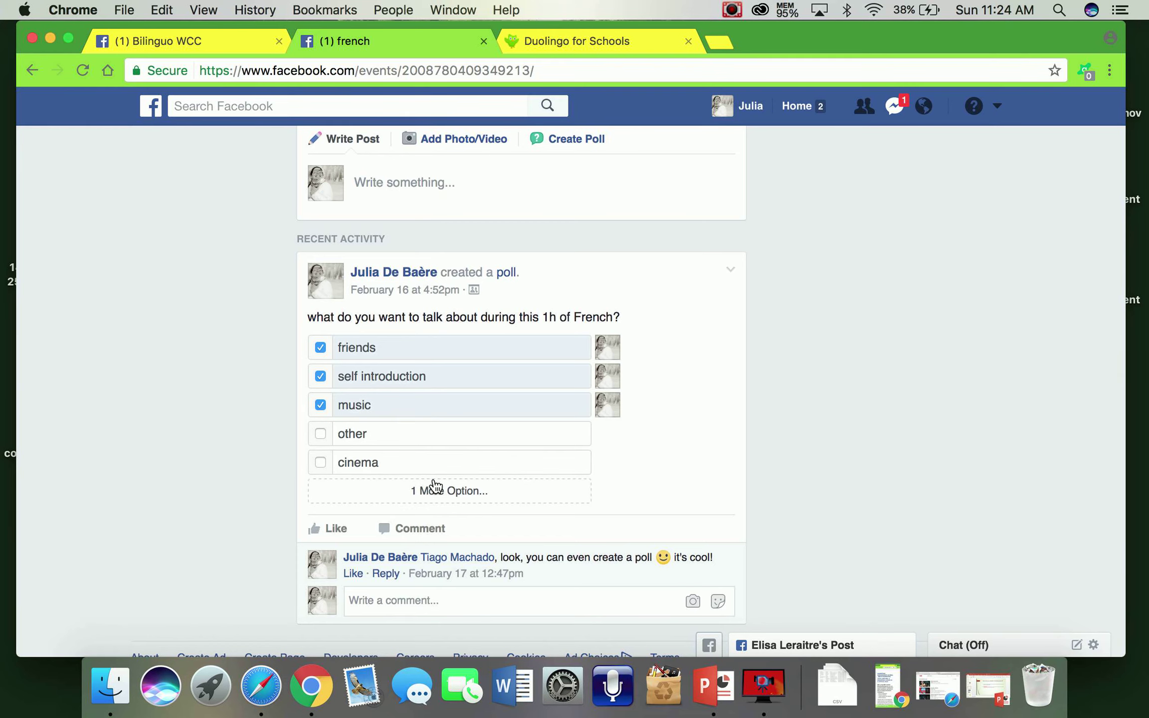
pyautogui.scroll(5, 433, 488)
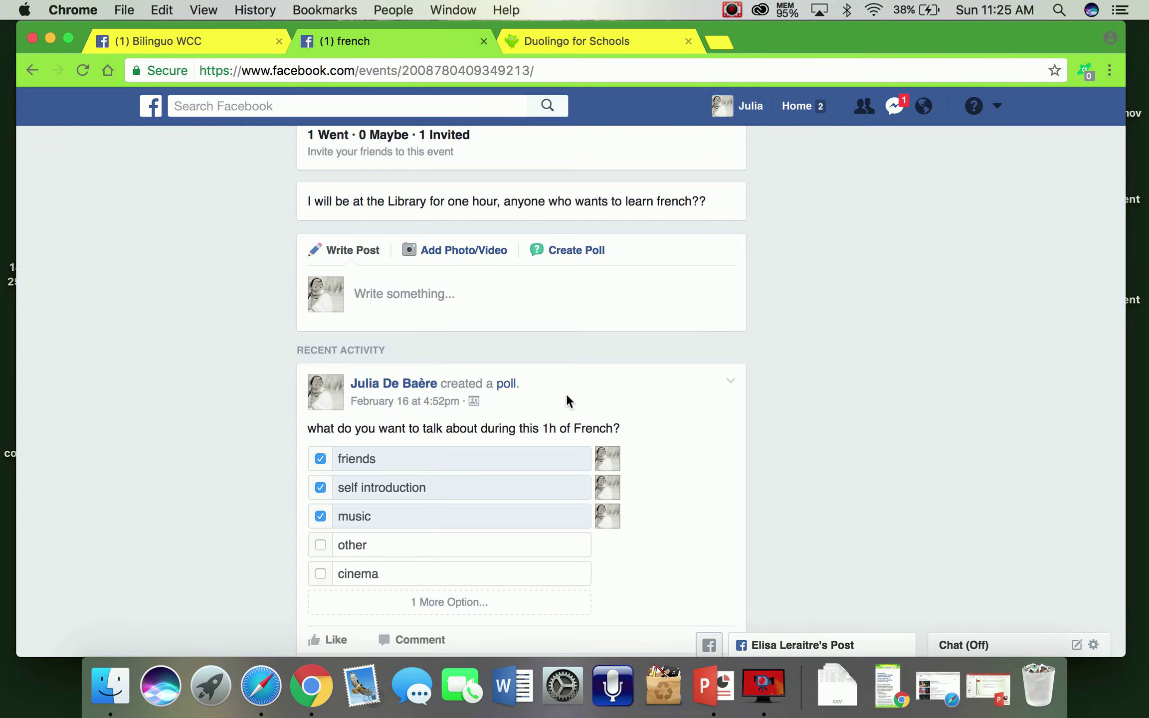
pyautogui.scroll(10, 568, 396)
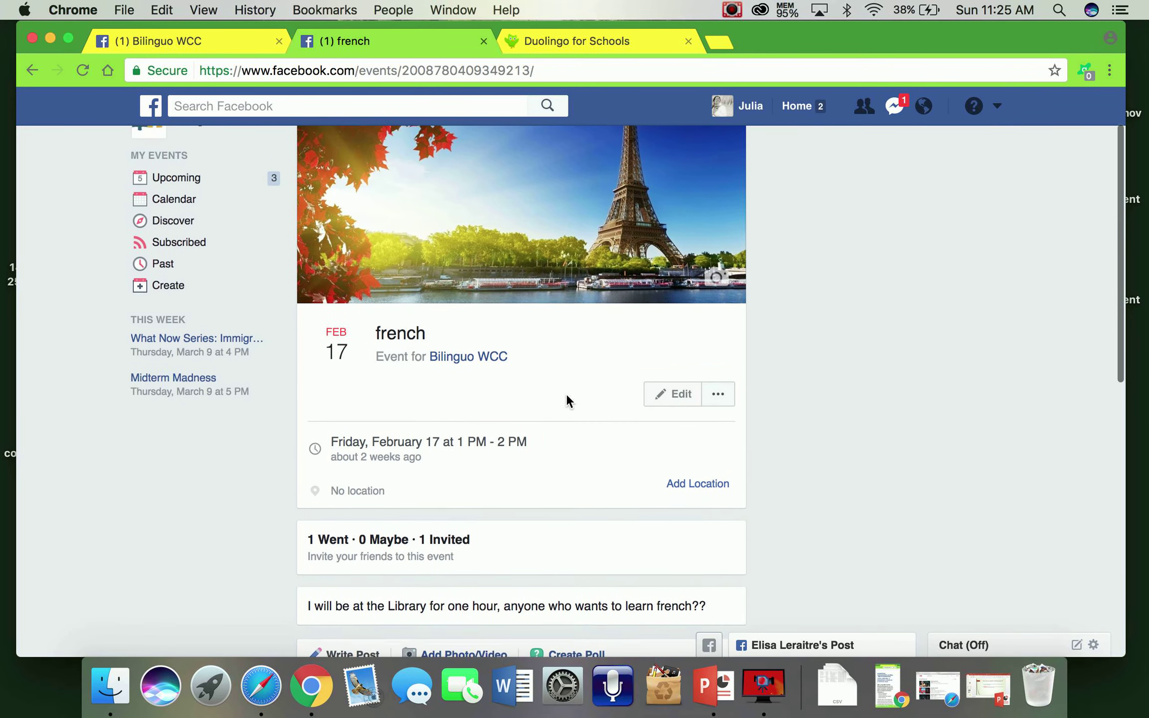
pyautogui.scroll(3, 567, 396)
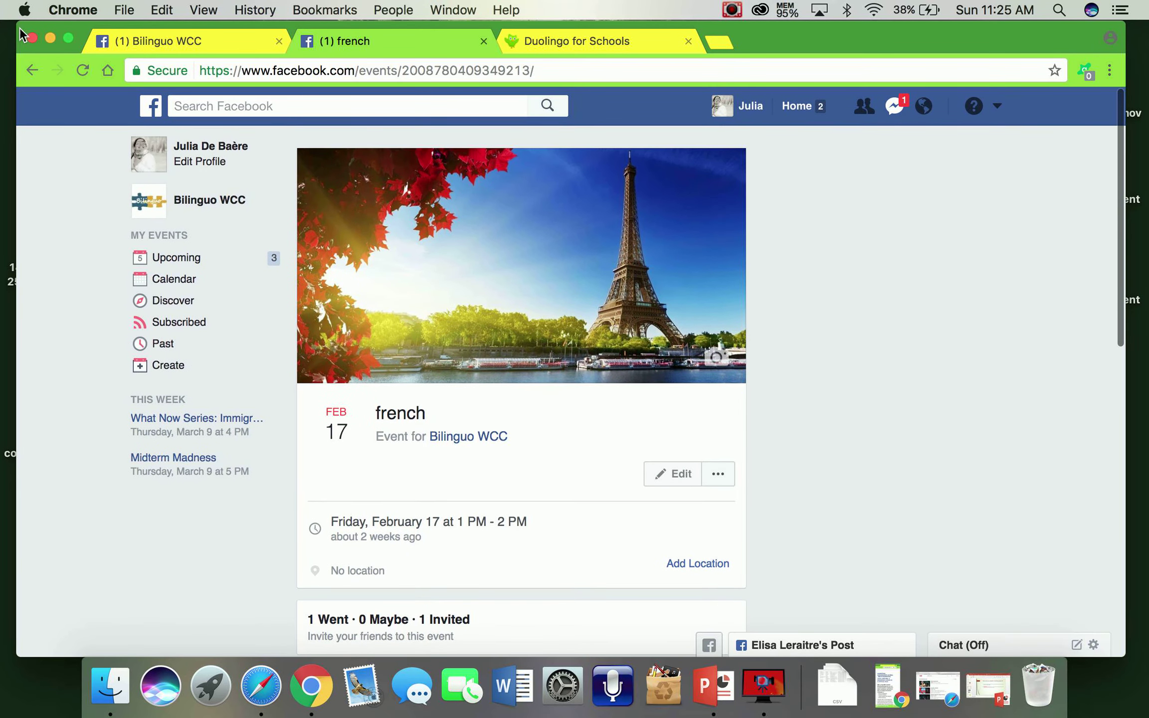
# Return to the Bilinguo WCC group's discussion and open the composer for a new group post.
pyautogui.click(30, 70)
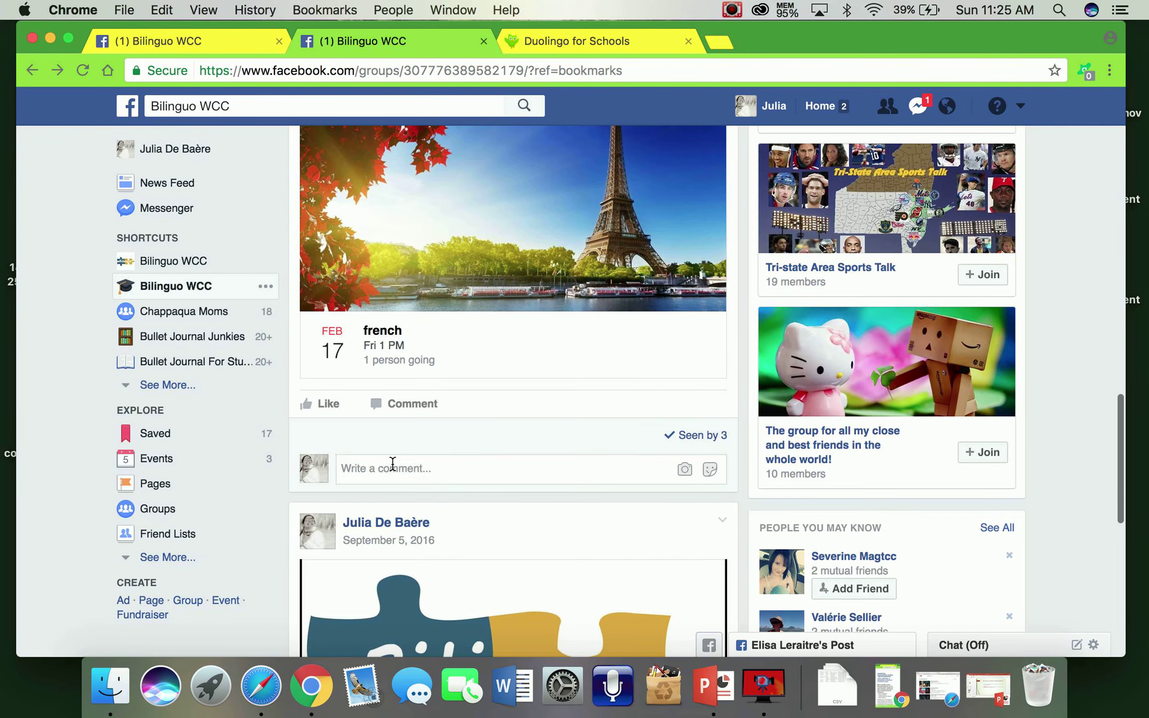
pyautogui.click(393, 464)
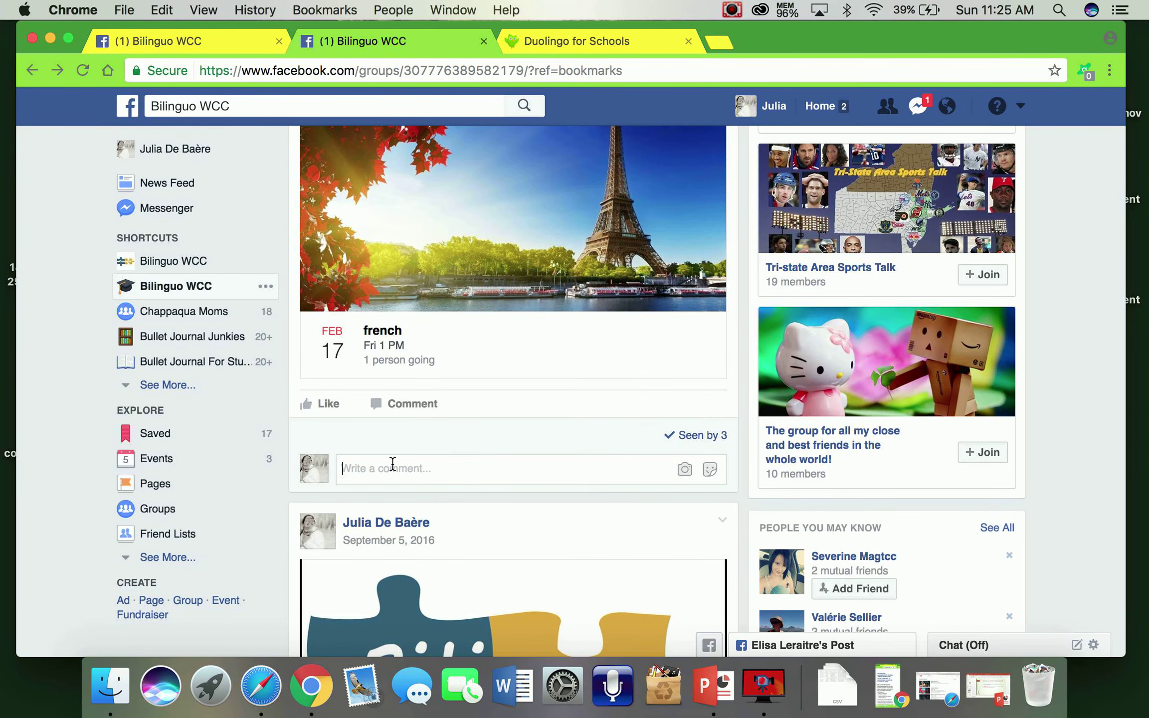
pyautogui.scroll(15, 393, 464)
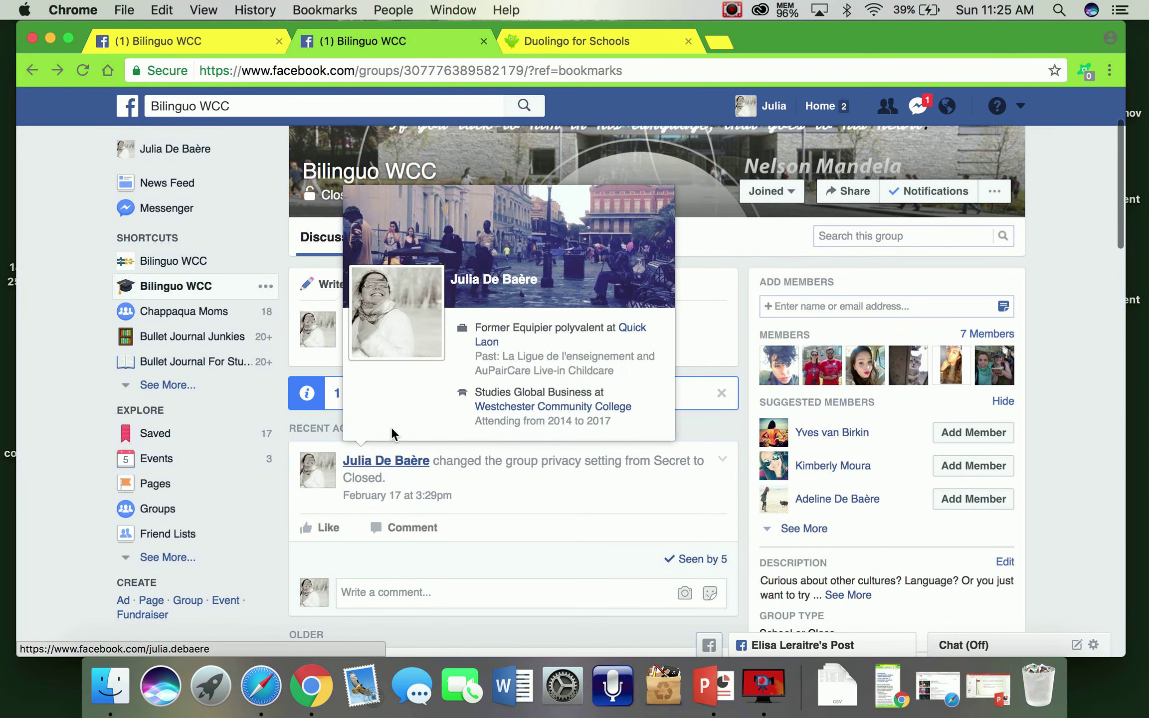
pyautogui.click(354, 332)
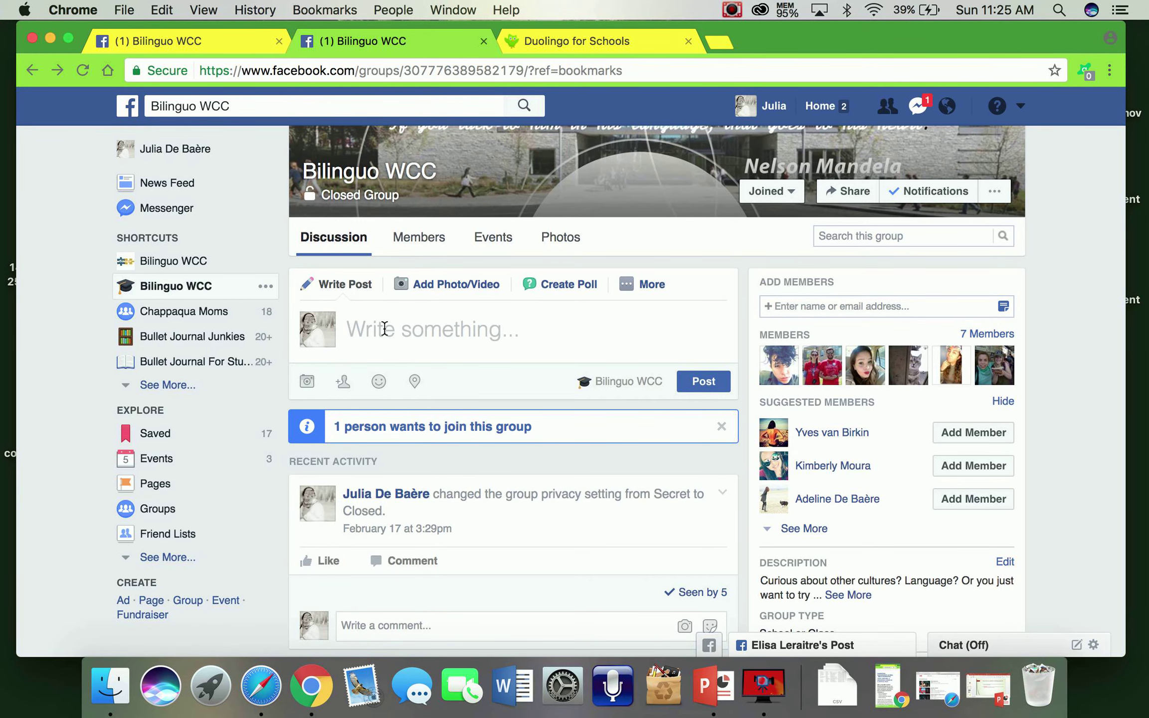
pyautogui.scroll(-2, 384, 328)
pyautogui.scroll(3, 384, 328)
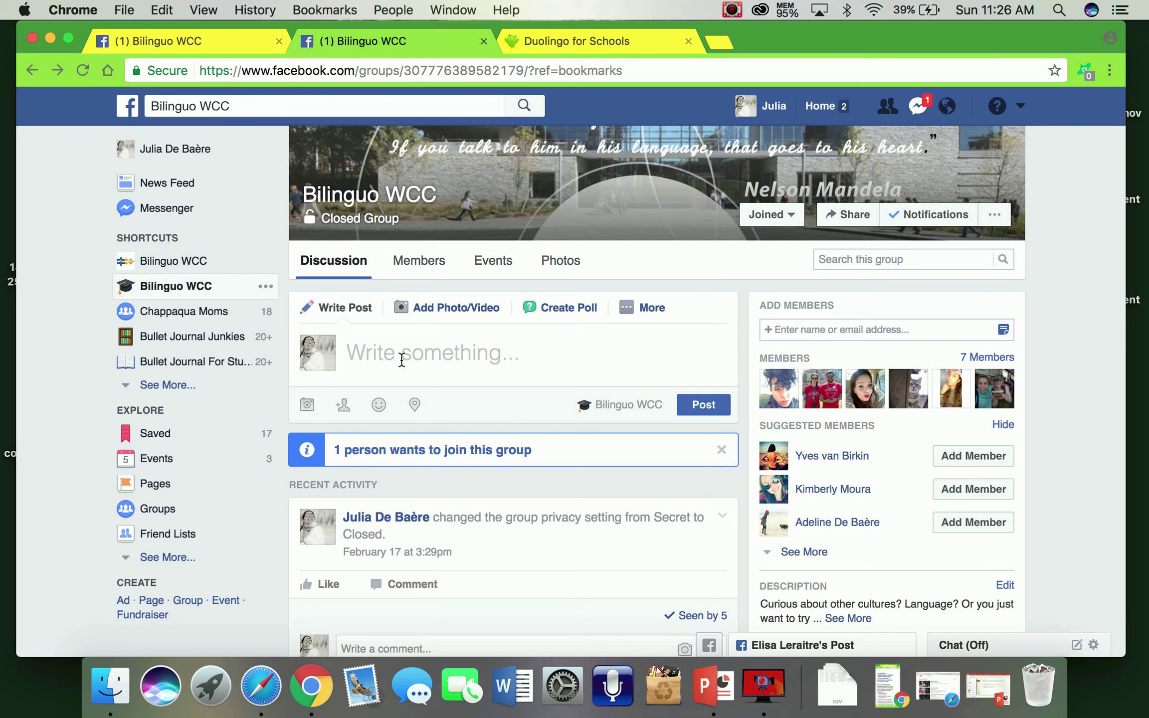
# Draft a Bilinguo WCC group post reading "can anyone help me translate this".
pyautogui.write('can ')
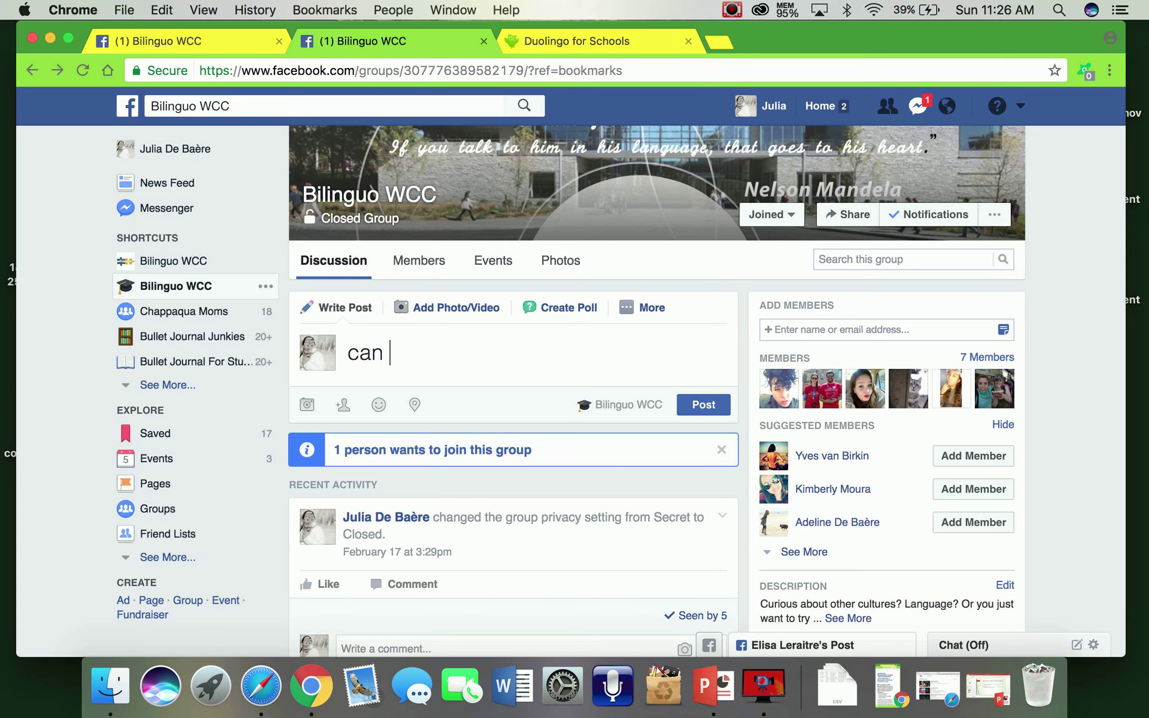
pyautogui.write('anyone help m')
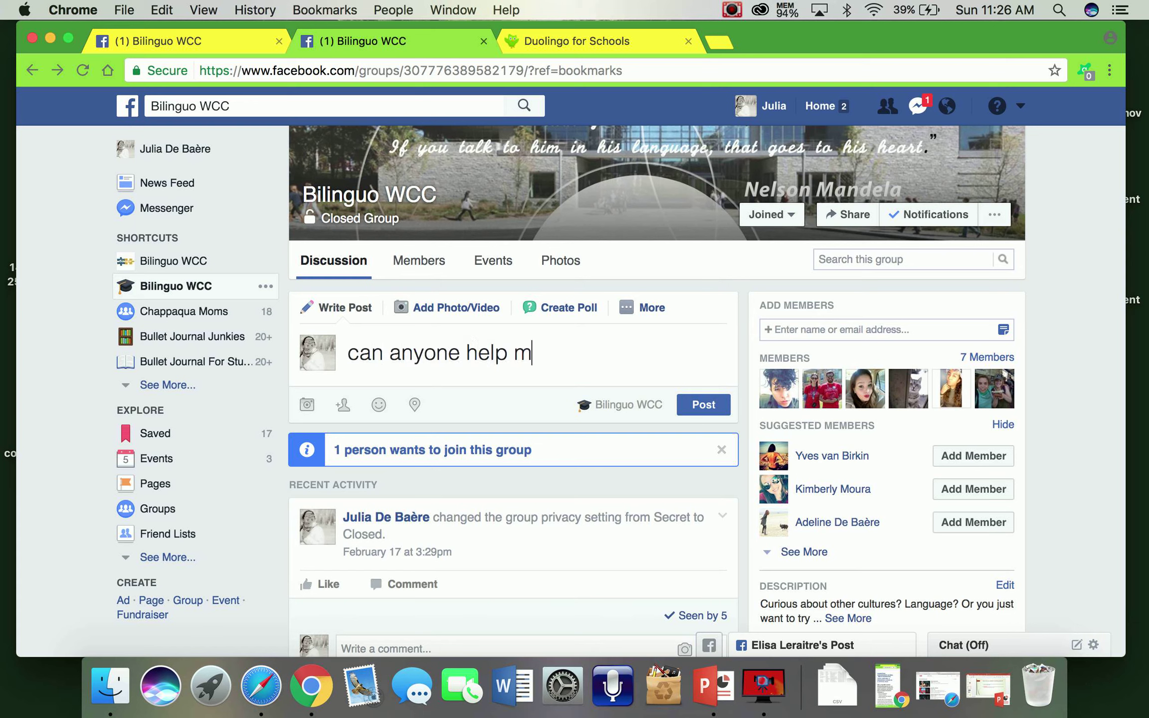
pyautogui.write('e transla')
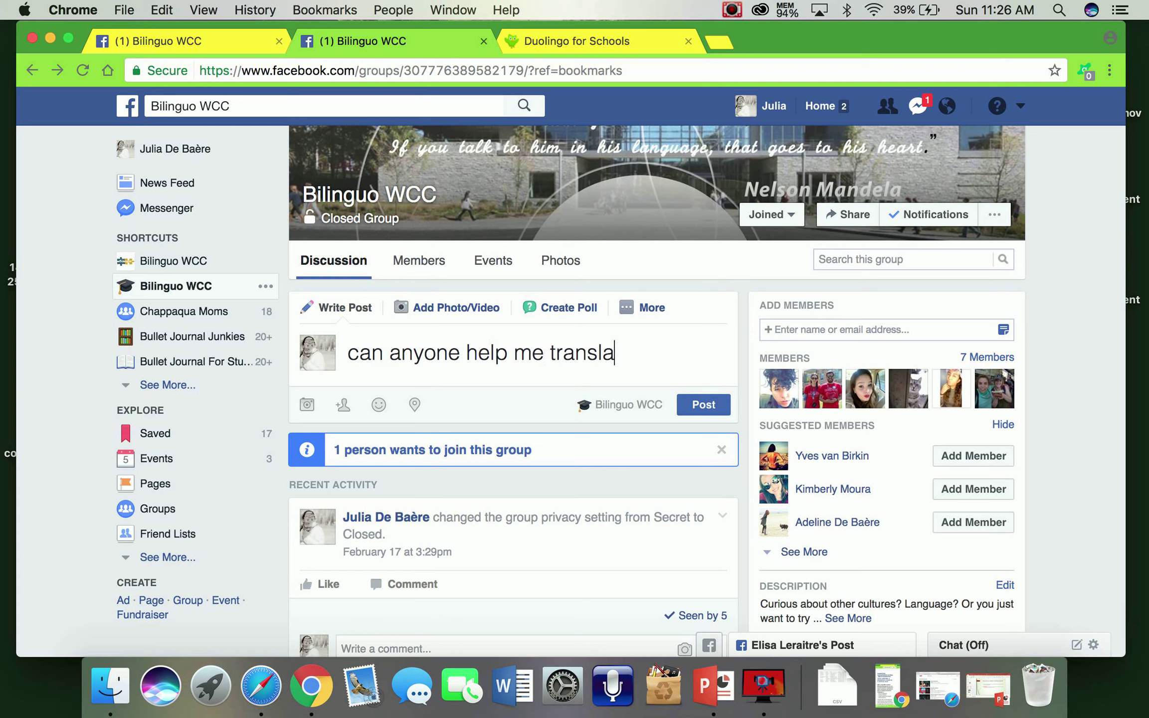
pyautogui.write('te this')
# Delete the whole draft text from the group post composer without publishing it.
pyautogui.press('BackSpace')
pyautogui.press('BackSpace')
pyautogui.press('BackSpace')
pyautogui.press('BackSpace')
pyautogui.press('BackSpace')
pyautogui.press('BackSpace')
pyautogui.press('BackSpace')
pyautogui.press('BackSpace')
pyautogui.press('BackSpace')
pyautogui.press('BackSpace')
pyautogui.press('BackSpace')
pyautogui.press('BackSpace')
pyautogui.press('BackSpace')
pyautogui.press('BackSpace')
pyautogui.press('BackSpace')
pyautogui.press('BackSpace')
pyautogui.press('BackSpace')
pyautogui.press('BackSpace')
pyautogui.press('BackSpace')
pyautogui.press('BackSpace')
pyautogui.press('BackSpace')
pyautogui.press('BackSpace')
pyautogui.press('BackSpace')
pyautogui.press('BackSpace')
pyautogui.press('BackSpace')
pyautogui.press('BackSpace')
pyautogui.press('BackSpace')
pyautogui.press('BackSpace')
pyautogui.press('BackSpace')
pyautogui.press('BackSpace')
pyautogui.press('BackSpace')
pyautogui.press('BackSpace')
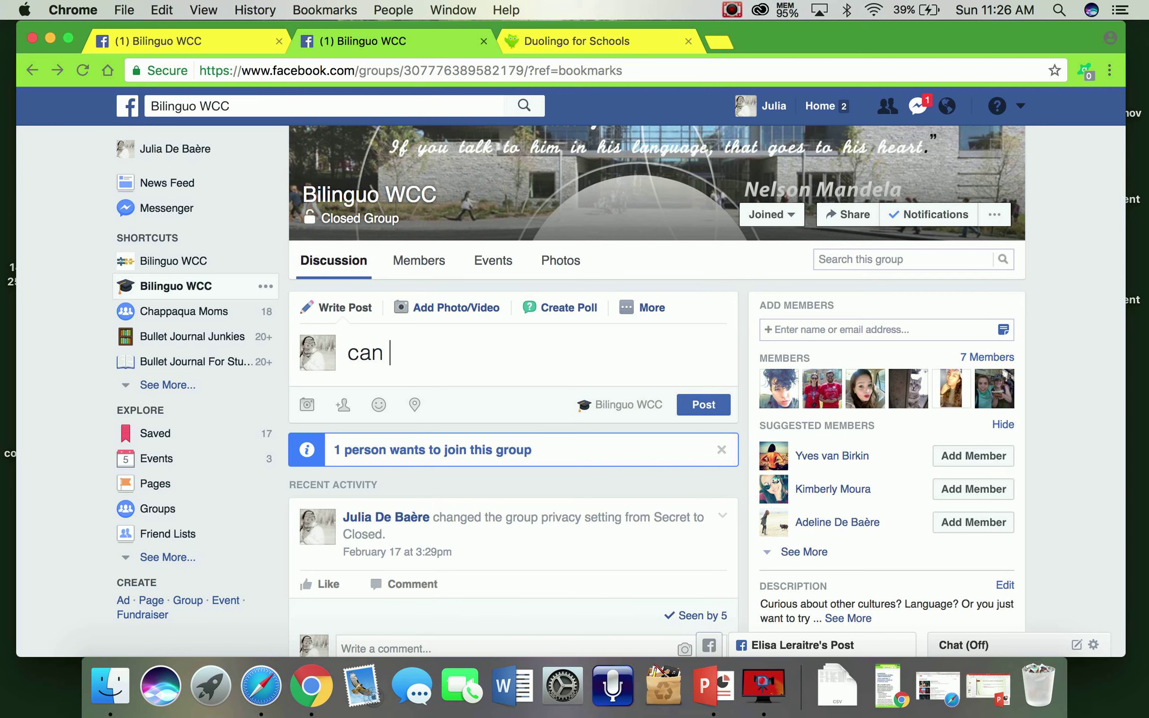
pyautogui.press('BackSpace')
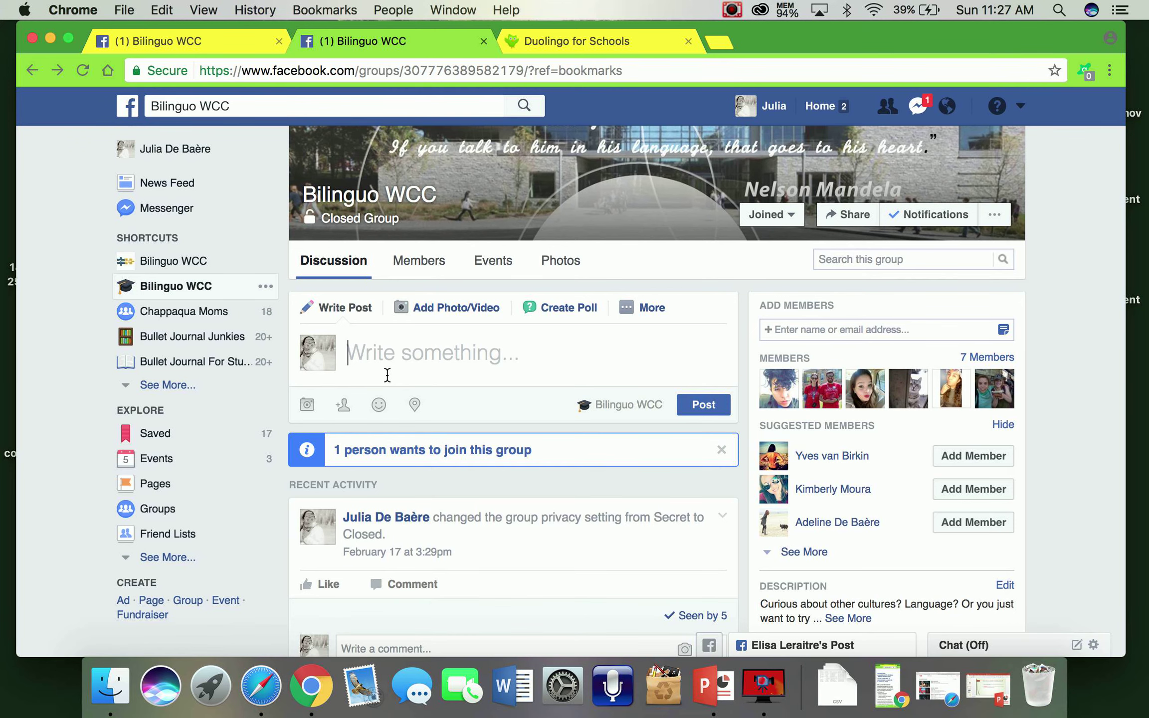
# Switch to Duolingo for Schools and look over all of Bilinguo Wcc's language classrooms and their enrolled students.
pyautogui.scroll(-5, 387, 375)
pyautogui.scroll(6, 388, 379)
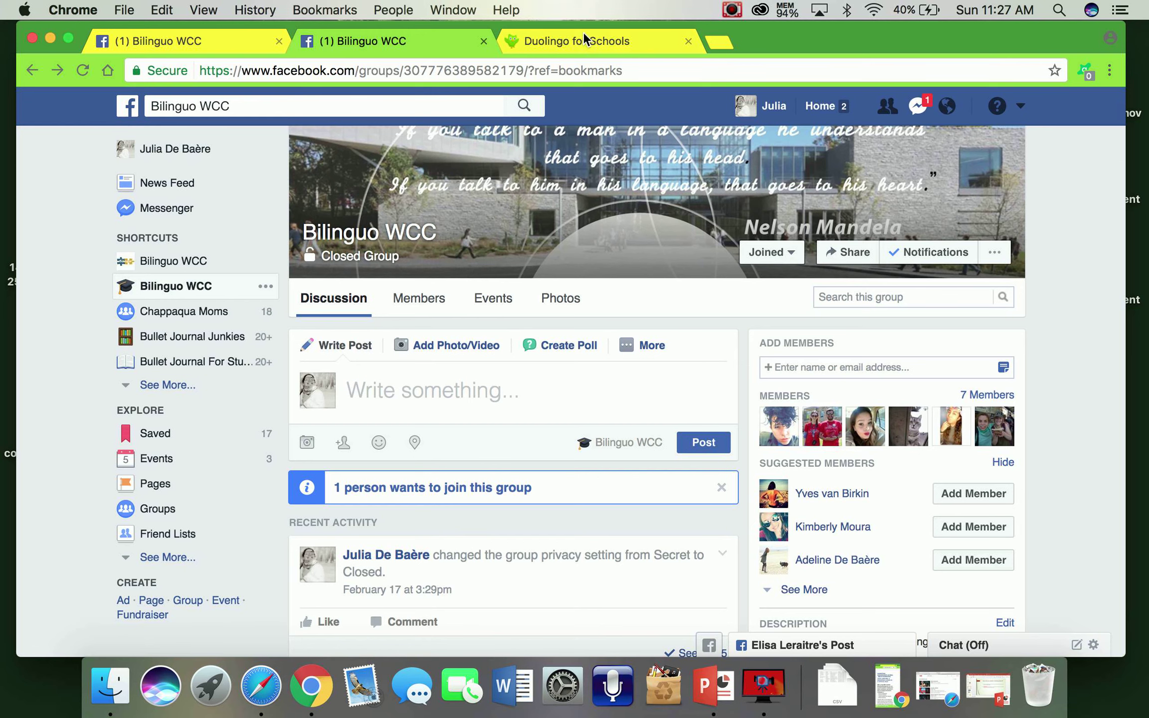
pyautogui.click(570, 36)
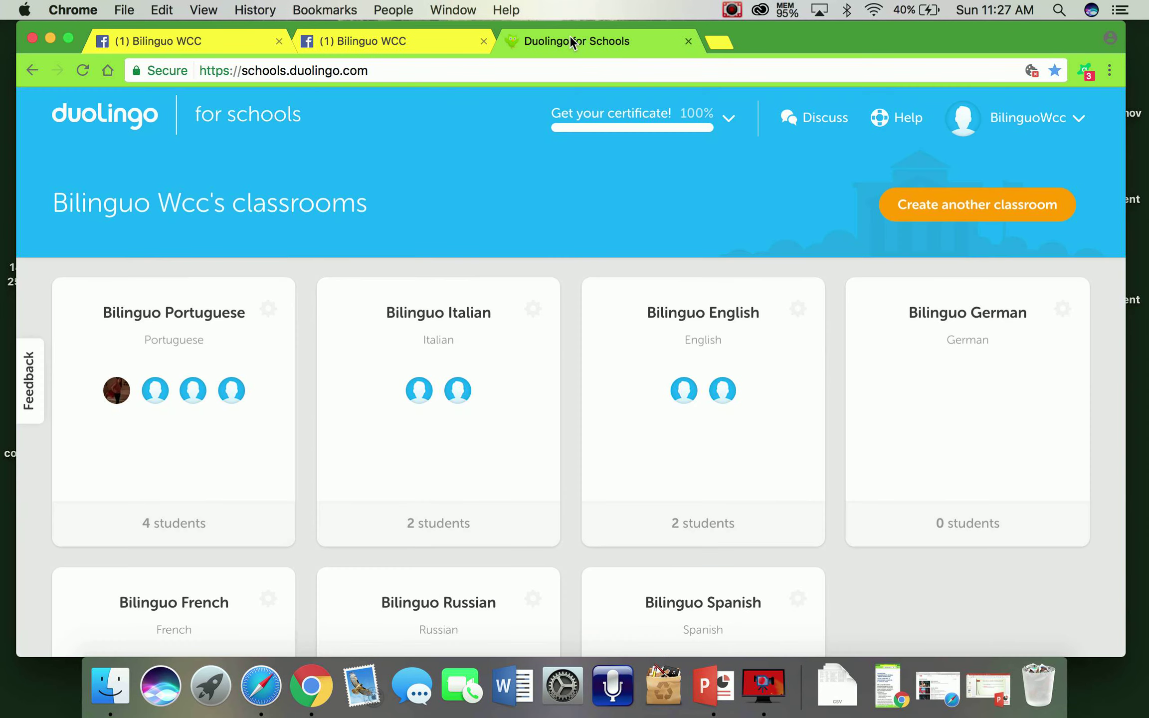
pyautogui.scroll(-5, 514, 465)
pyautogui.scroll(5, 514, 465)
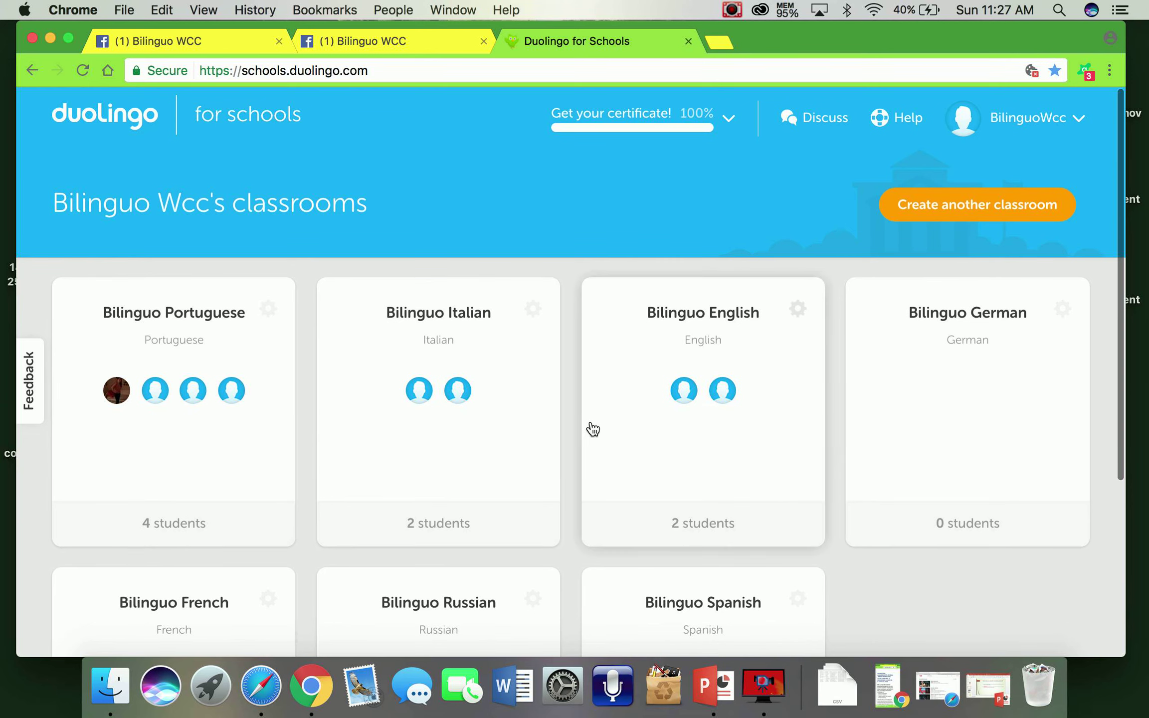
pyautogui.scroll(-2, 592, 429)
pyautogui.scroll(-2, 593, 429)
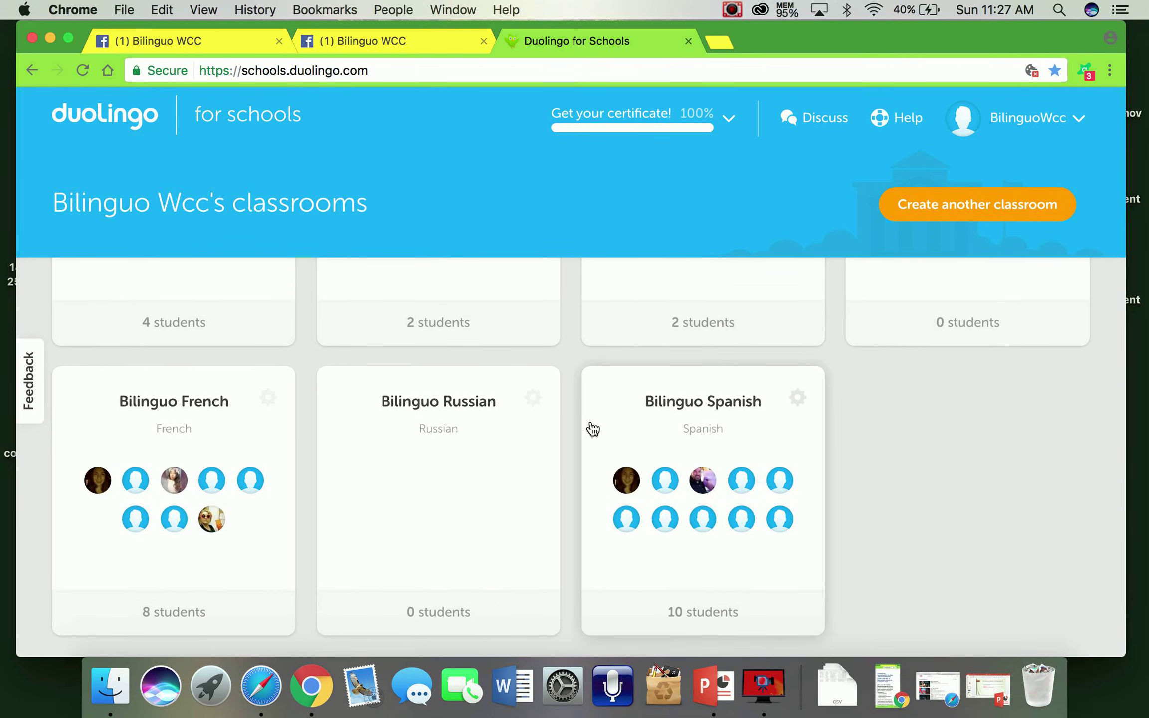
pyautogui.scroll(4, 592, 429)
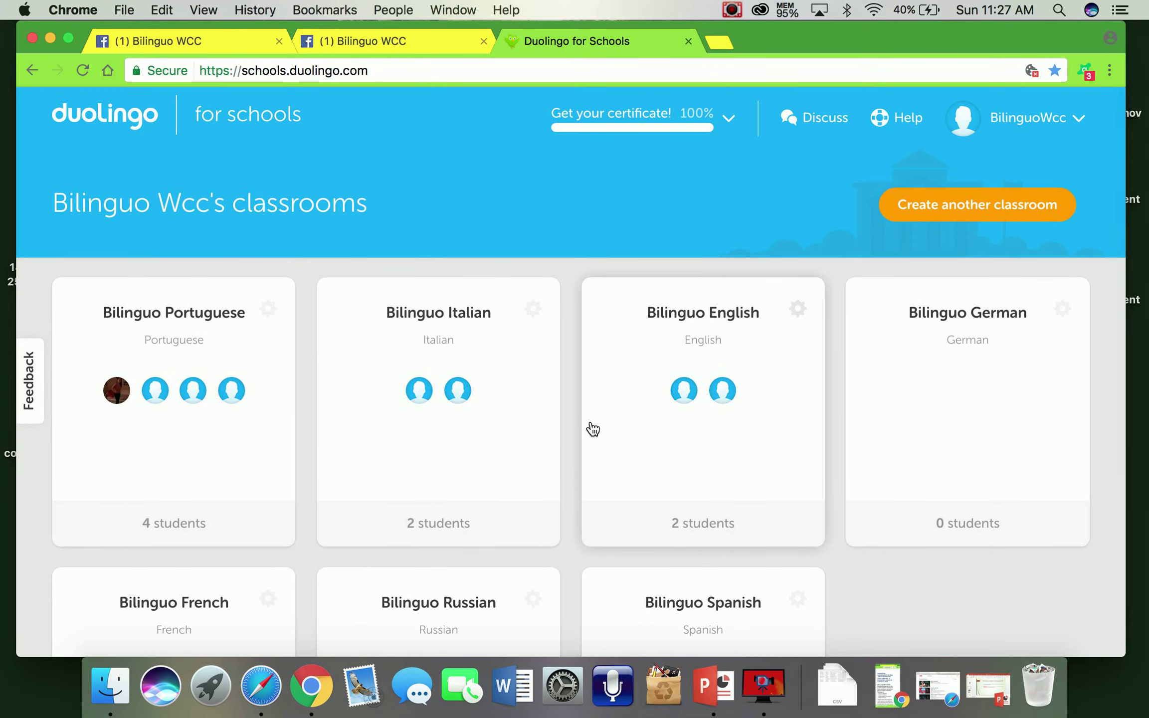
pyautogui.scroll(-5, 573, 413)
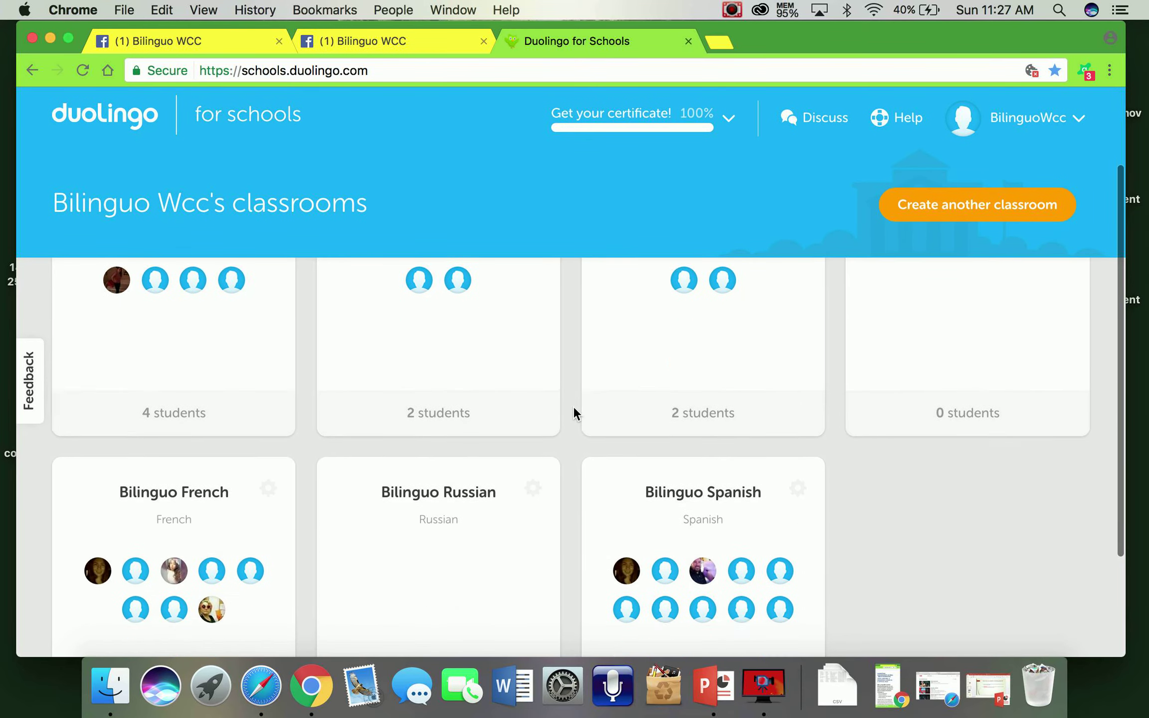
pyautogui.scroll(5, 572, 406)
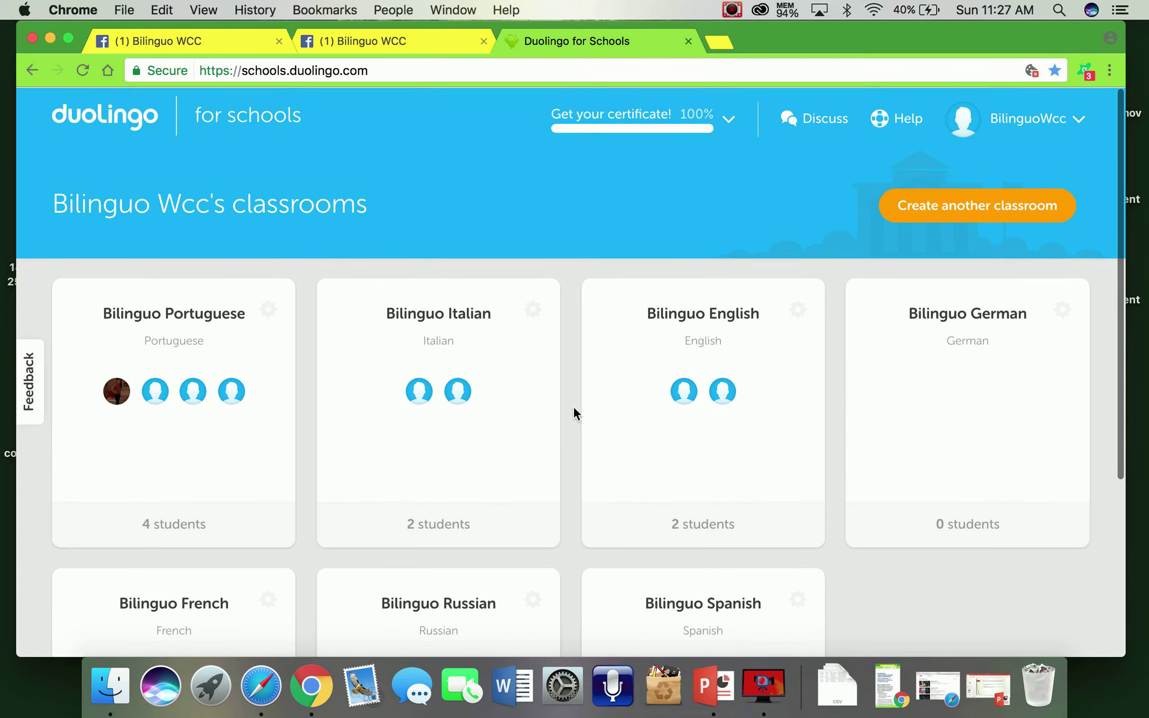
# Minimize the browser window and switch to the bilinguo training presentation in PowerPoint.
pyautogui.click(50, 39)
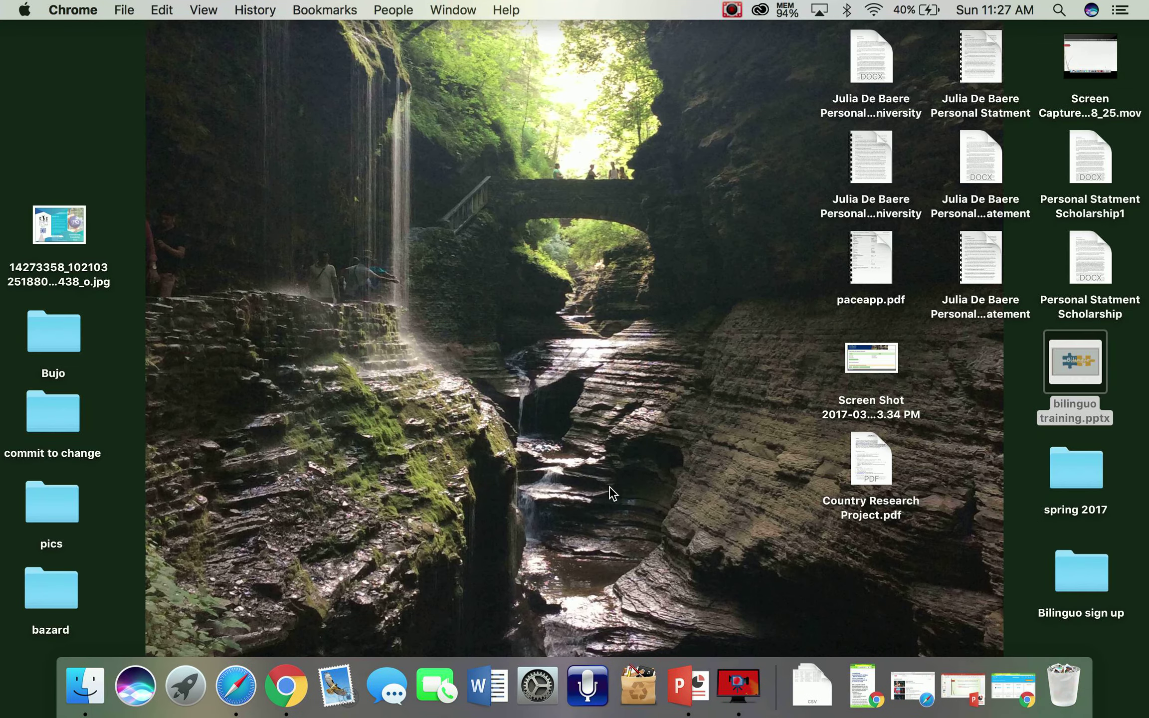
pyautogui.click(688, 690)
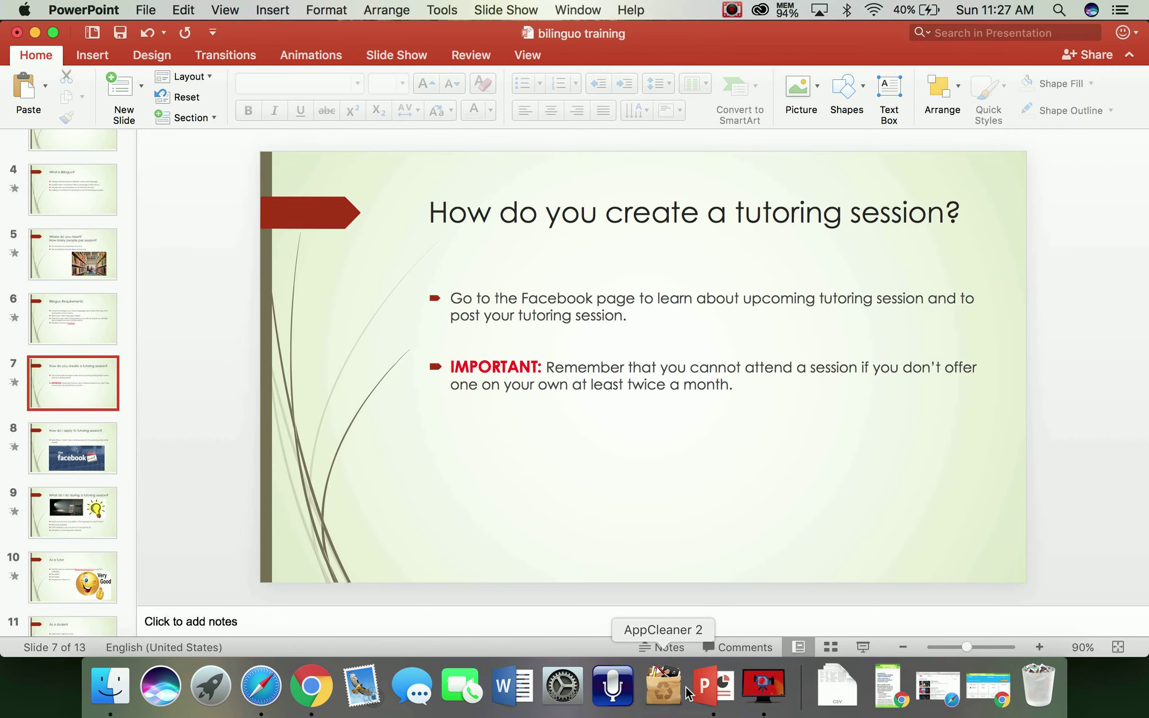